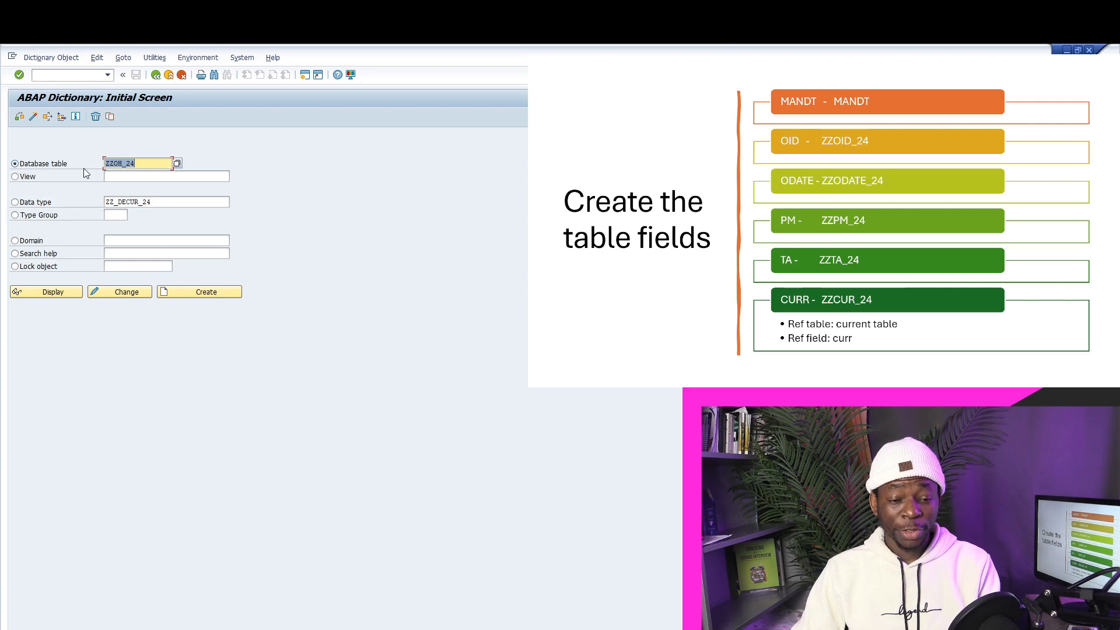
Open table ZZOH_24 for changes and switch to the other session window where it is already in change mode.
{"action": "left_click", "coordinate": [126, 293]}
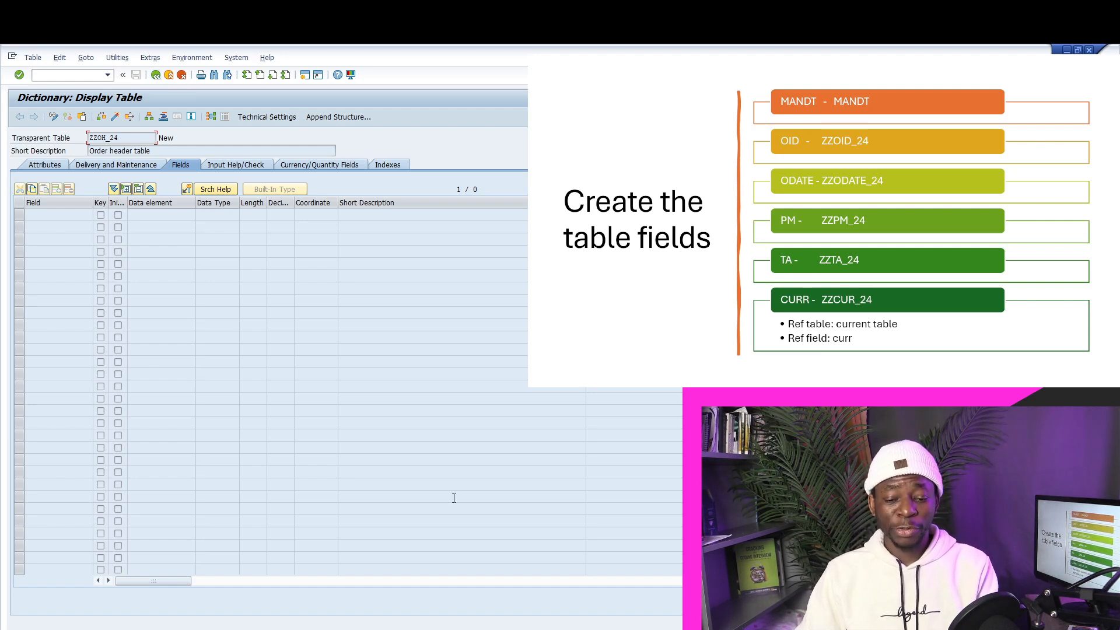
{"action": "left_click", "coordinate": [583, 629]}
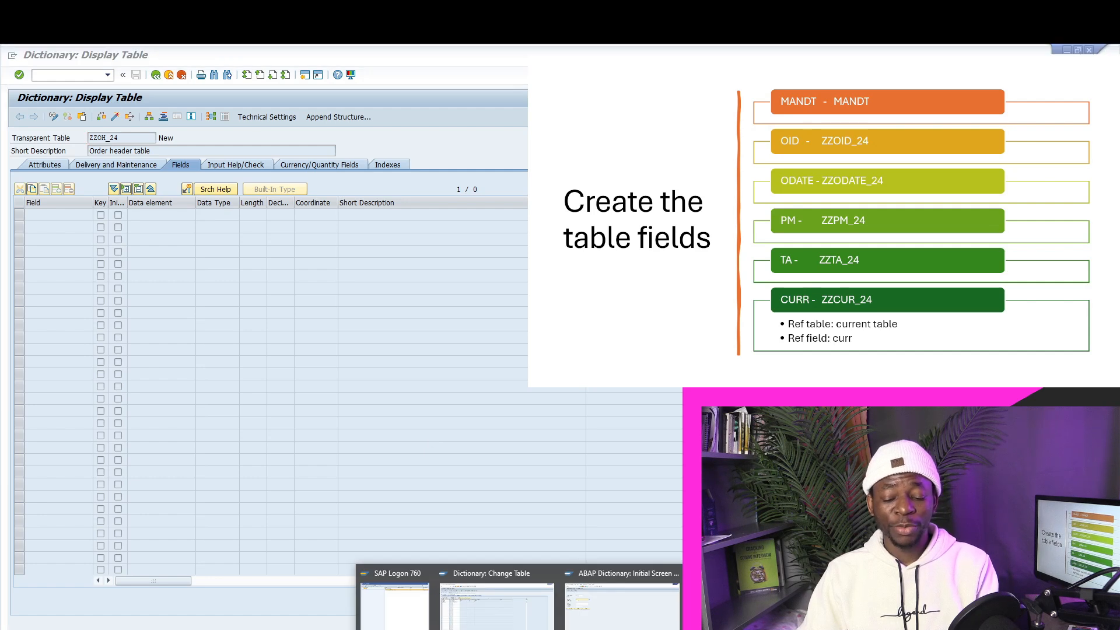
{"action": "mouse_move", "coordinate": [588, 618]}
{"action": "left_click", "coordinate": [497, 609]}
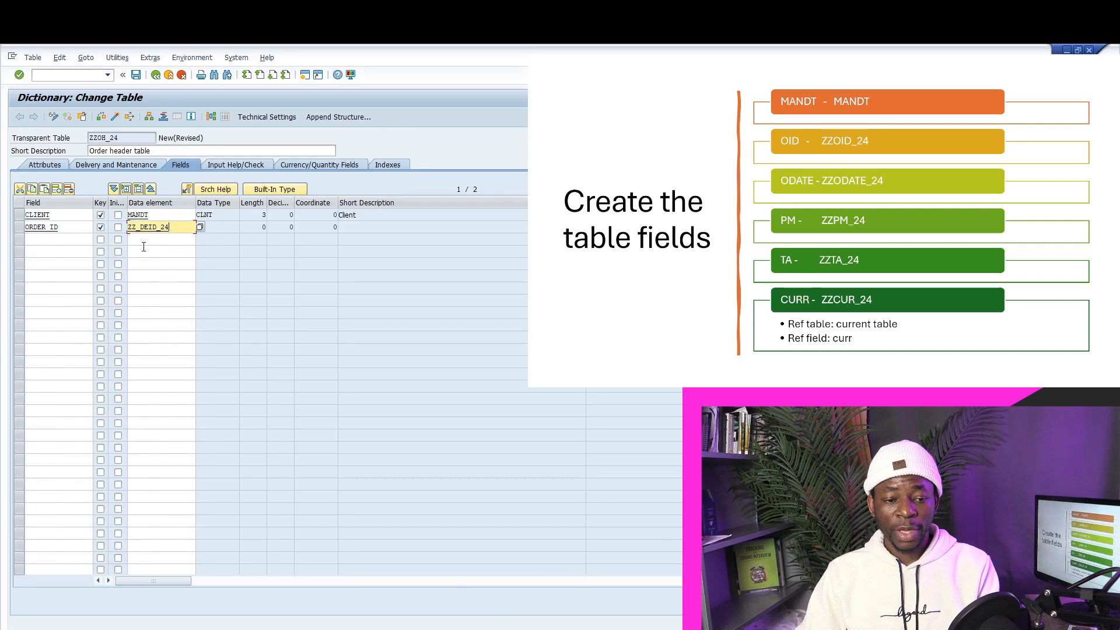
Clear the data element of the ORDER ID row and rename that field OID.
{"action": "left_click_drag", "start_coordinate": [60, 232], "coordinate": [24, 229]}
{"action": "left_click_drag", "start_coordinate": [179, 230], "coordinate": [61, 235]}
{"action": "key", "text": "BackSpace"}
{"action": "left_click", "coordinate": [49, 229]}
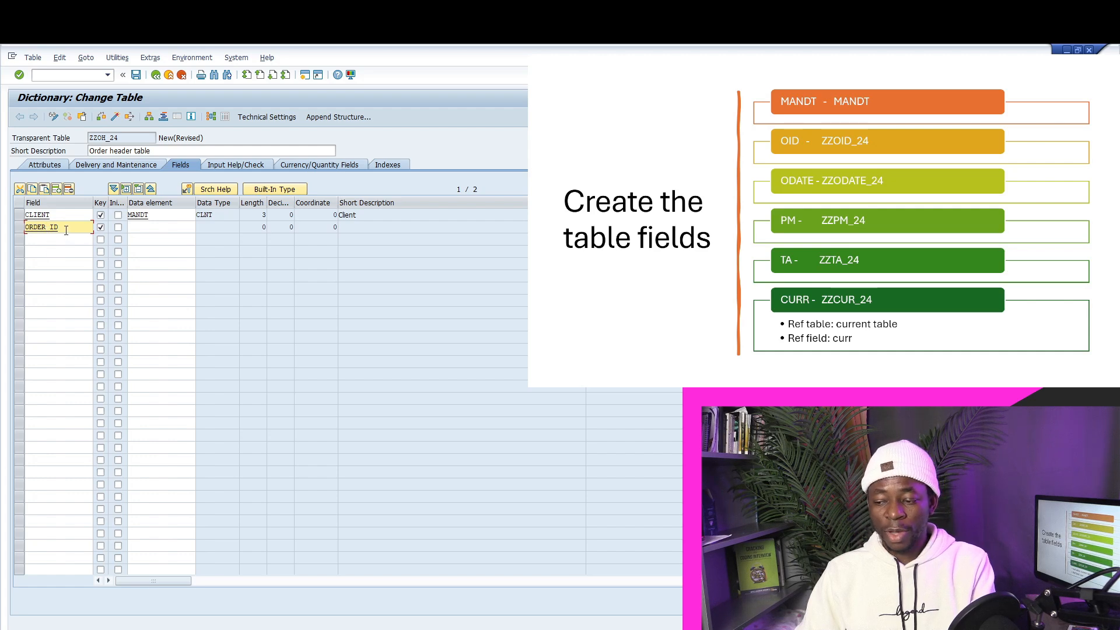
{"action": "key", "text": "BackSpace"}
{"action": "key", "text": "BackSpace"}
{"action": "key", "text": "BackSpace"}
{"action": "key", "text": "BackSpace"}
{"action": "key", "text": "BackSpace"}
{"action": "key", "text": "BackSpace"}
{"action": "key", "text": "BackSpace"}
{"action": "type", "text": "I"}
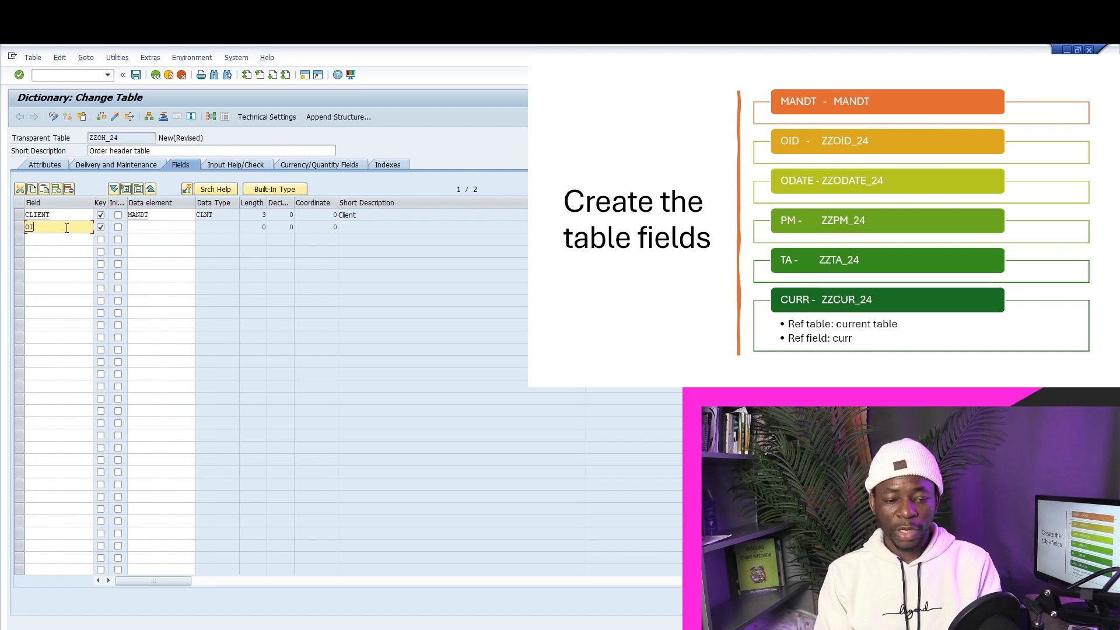
{"action": "type", "text": "D"}
{"action": "key", "text": "Tab"}
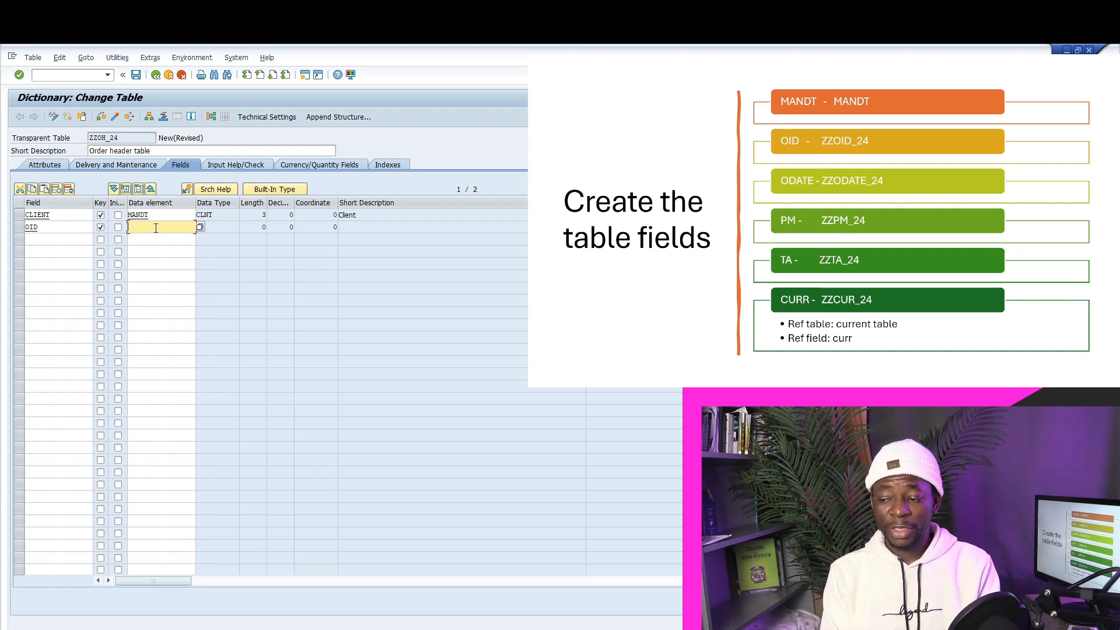
Assign the data element ZZ_DEID_24 to the OID field.
{"action": "type", "text": "ZZ"}
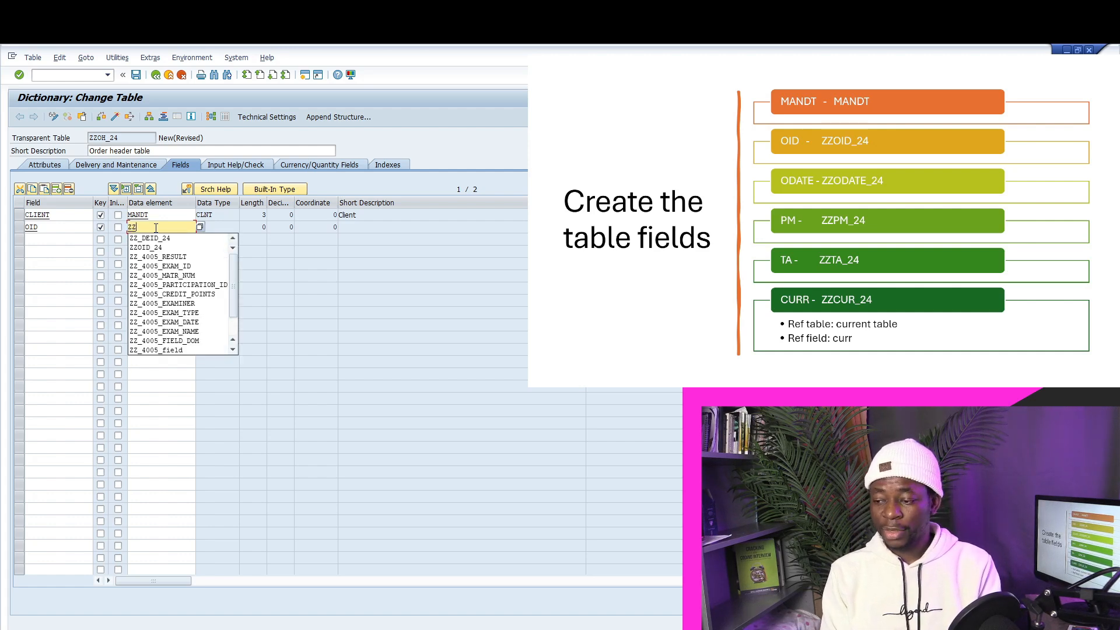
{"action": "left_click", "coordinate": [149, 239]}
{"action": "key", "text": "Return"}
{"action": "left_click", "coordinate": [70, 231]}
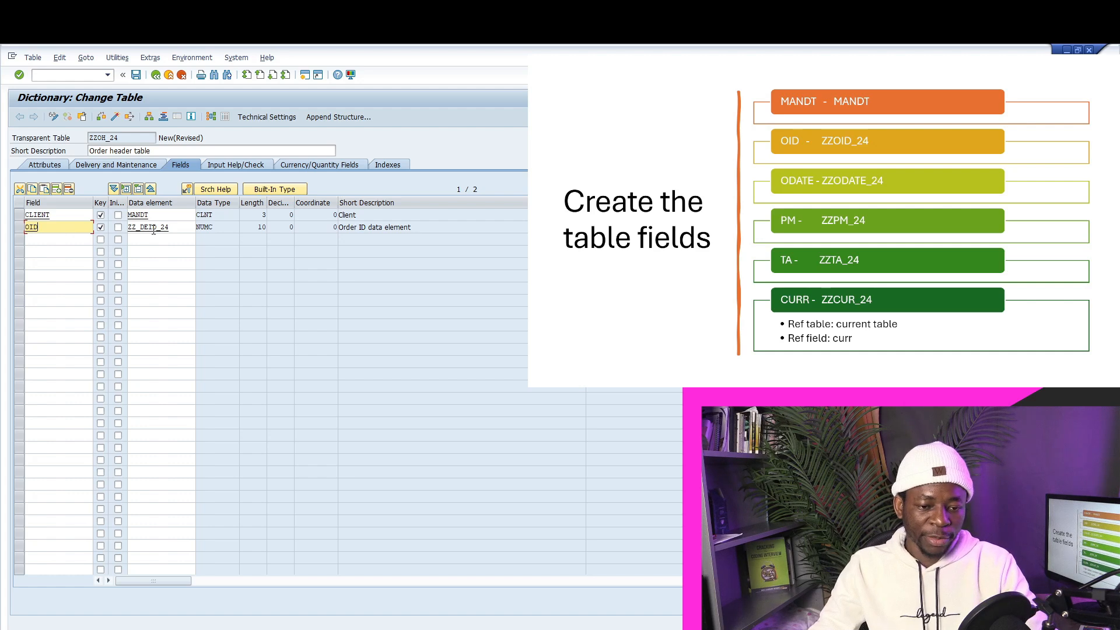
{"action": "left_click_drag", "start_coordinate": [174, 228], "coordinate": [129, 231]}
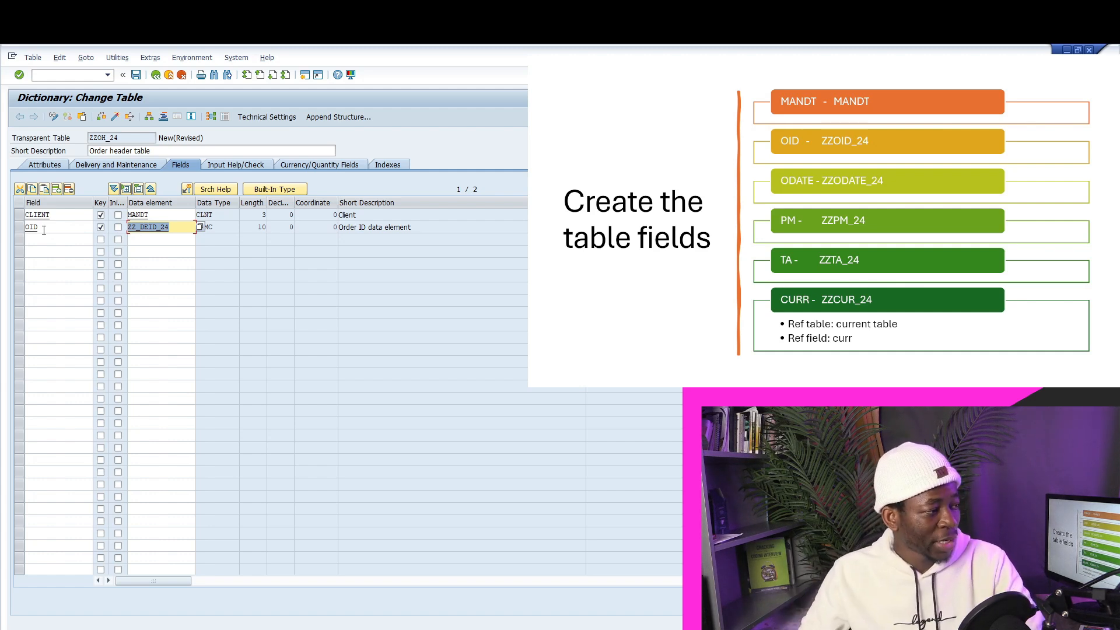
{"action": "left_click", "coordinate": [182, 230]}
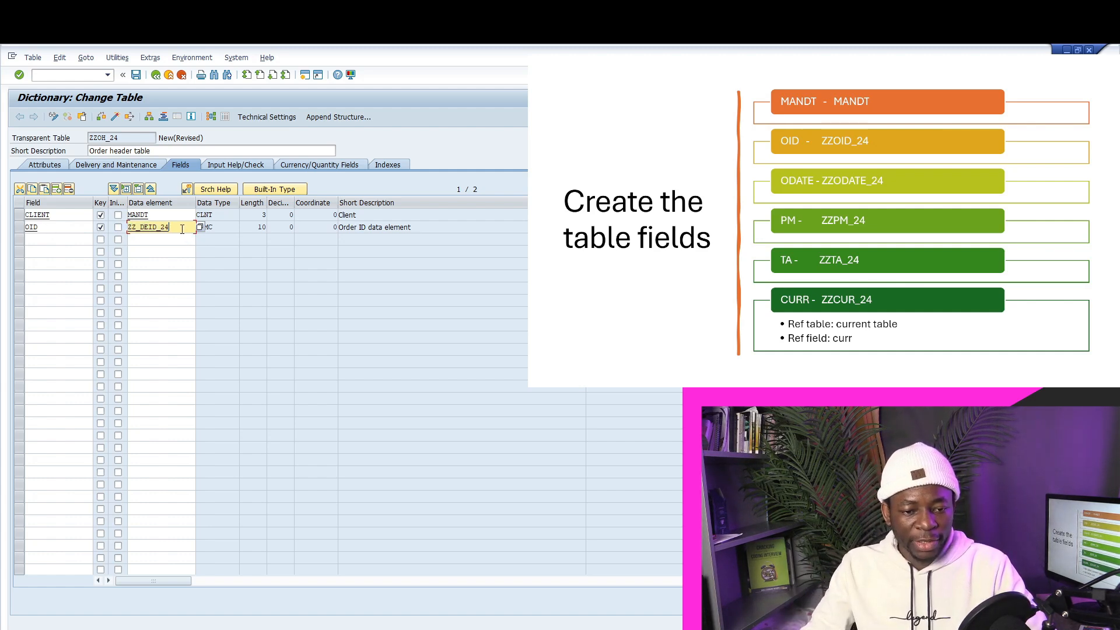
{"action": "double_click", "coordinate": [173, 229]}
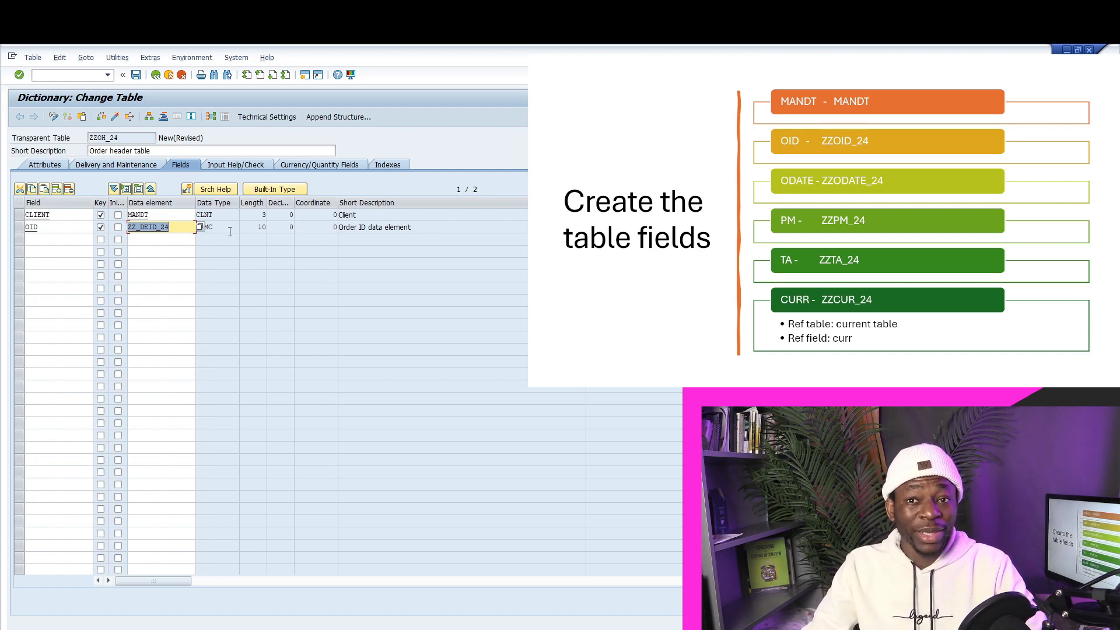
Add a new table field named ODATE below OID.
{"action": "left_click", "coordinate": [69, 239]}
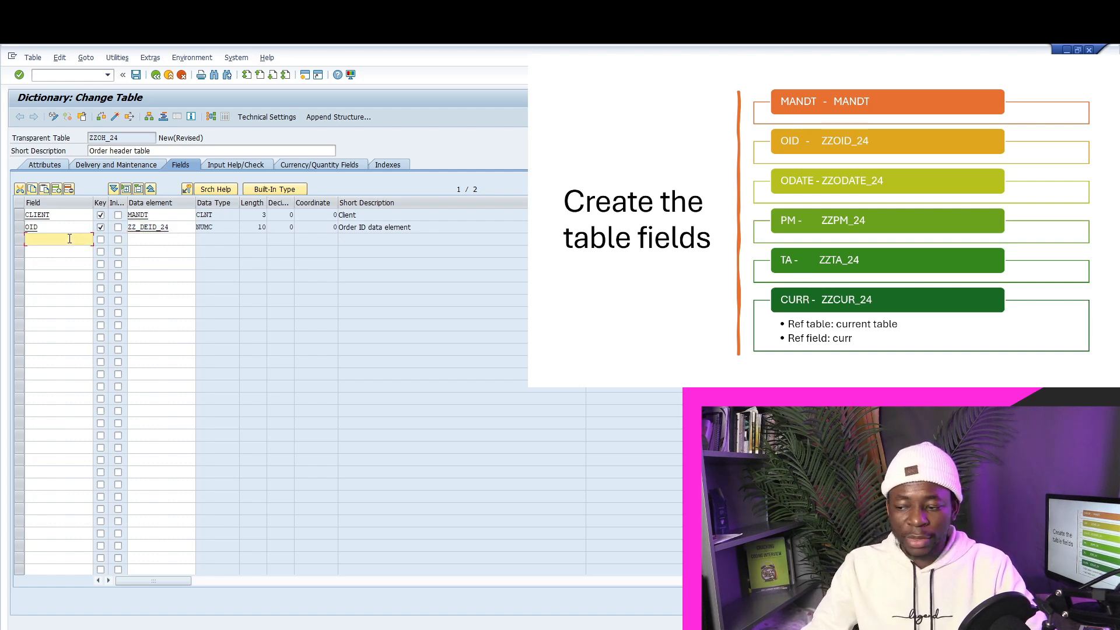
{"action": "type", "text": "ODAT"}
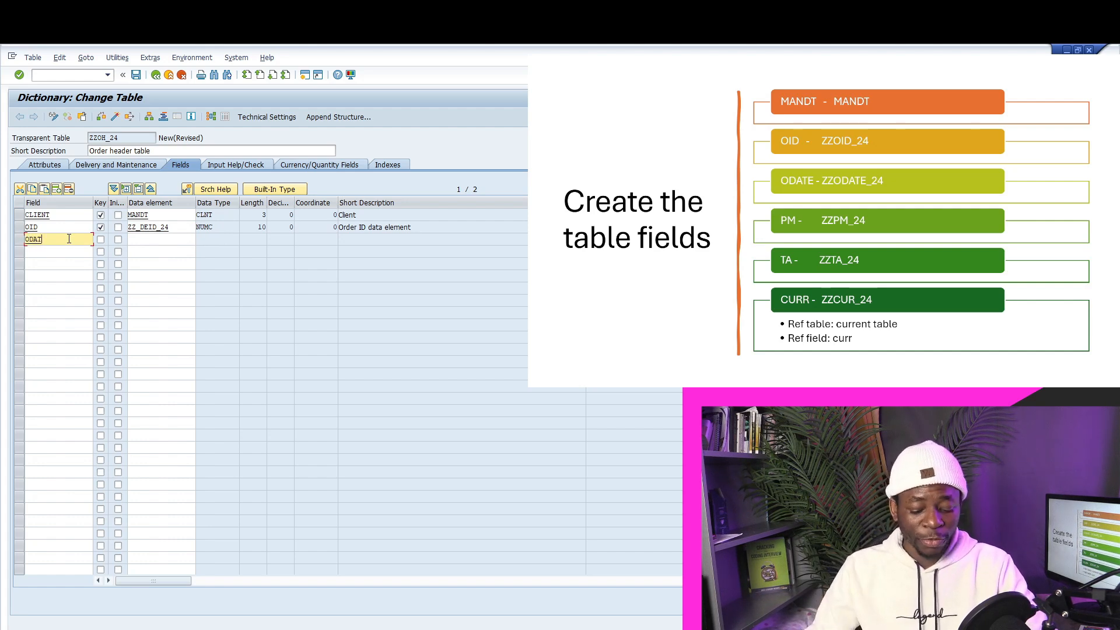
{"action": "type", "text": "E"}
Look up the data elements of package ZVFIBE and assign ZZ_DEODATE_24 to the ODATE field.
{"action": "left_click", "coordinate": [151, 240]}
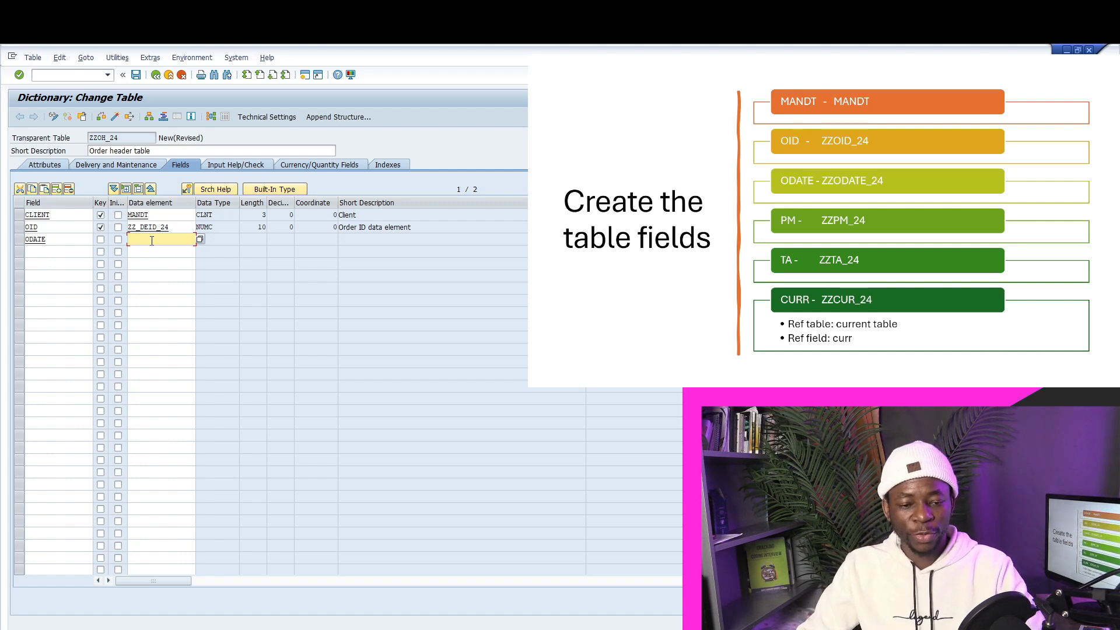
{"action": "key", "text": "F4"}
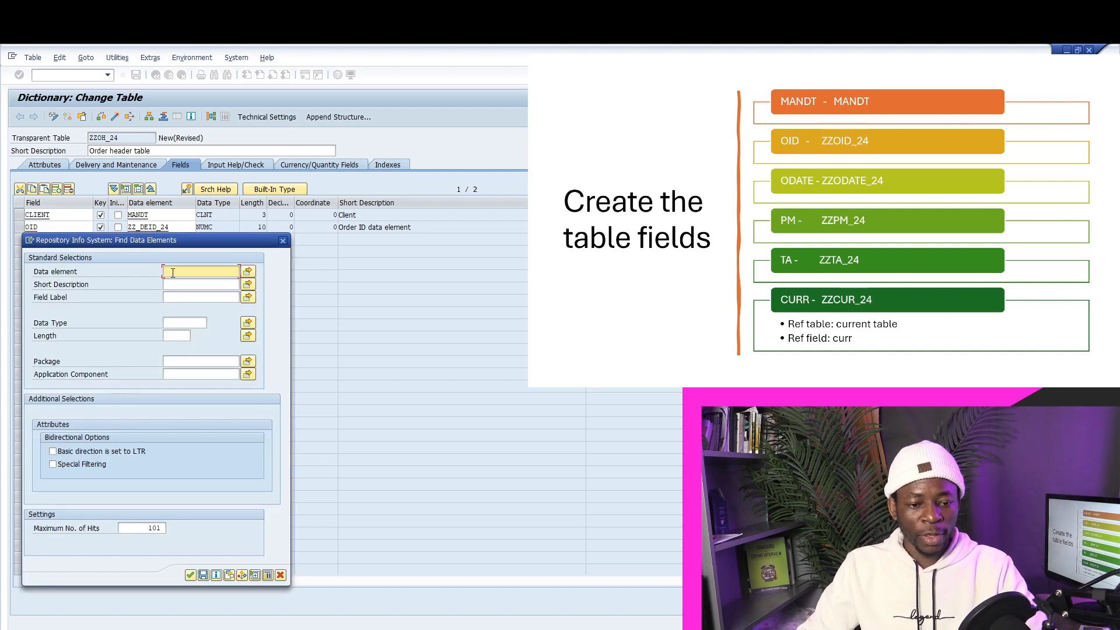
{"action": "left_click", "coordinate": [177, 362]}
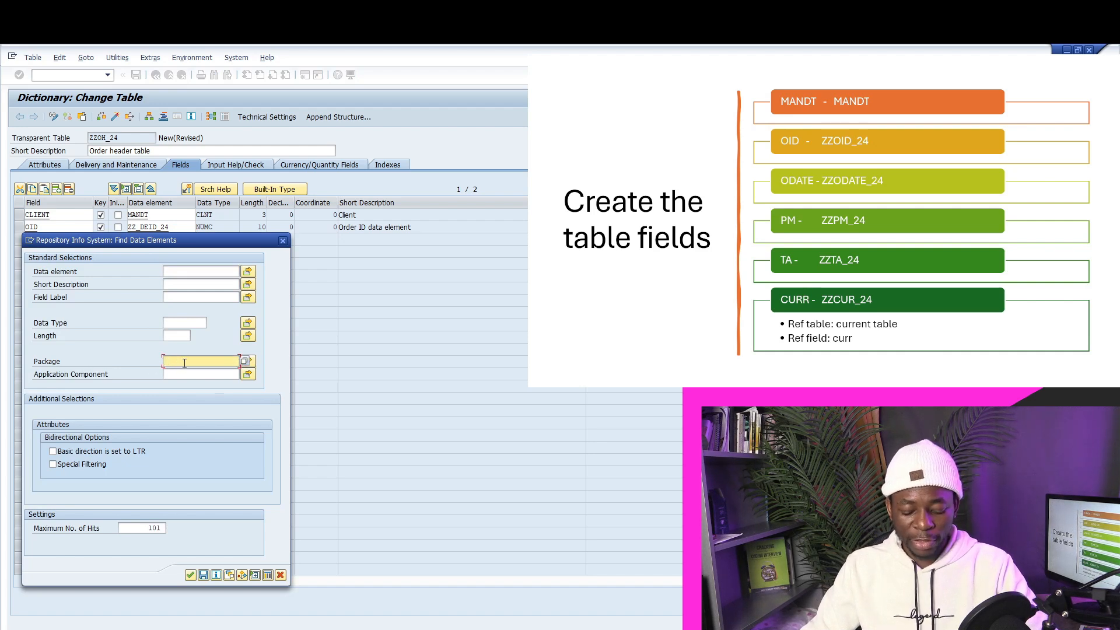
{"action": "type", "text": "z"}
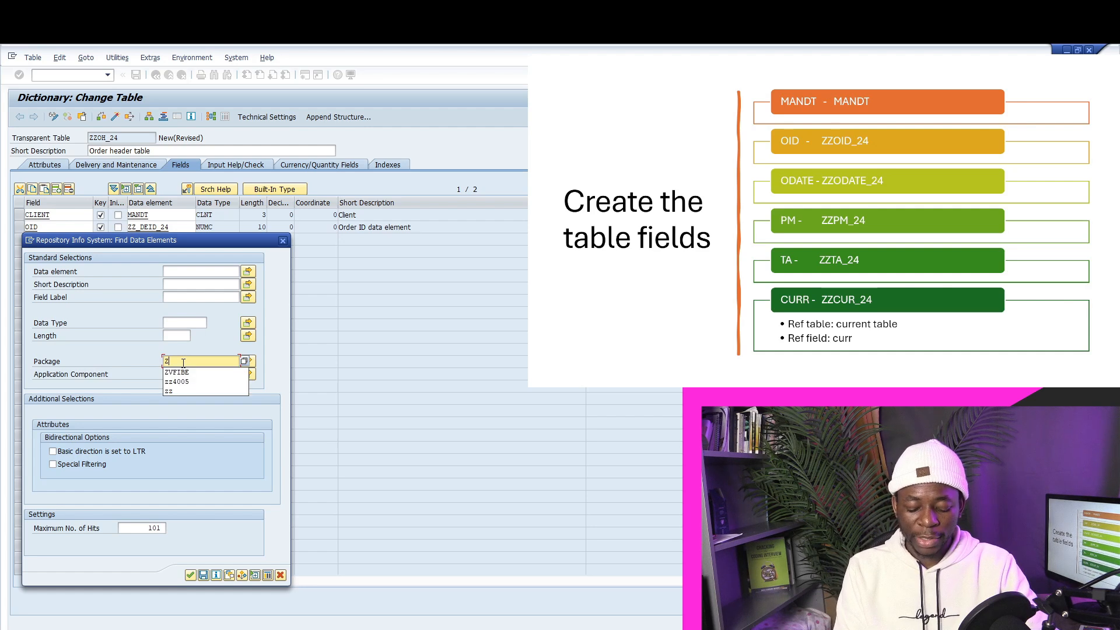
{"action": "left_click", "coordinate": [179, 373]}
{"action": "key", "text": "Return"}
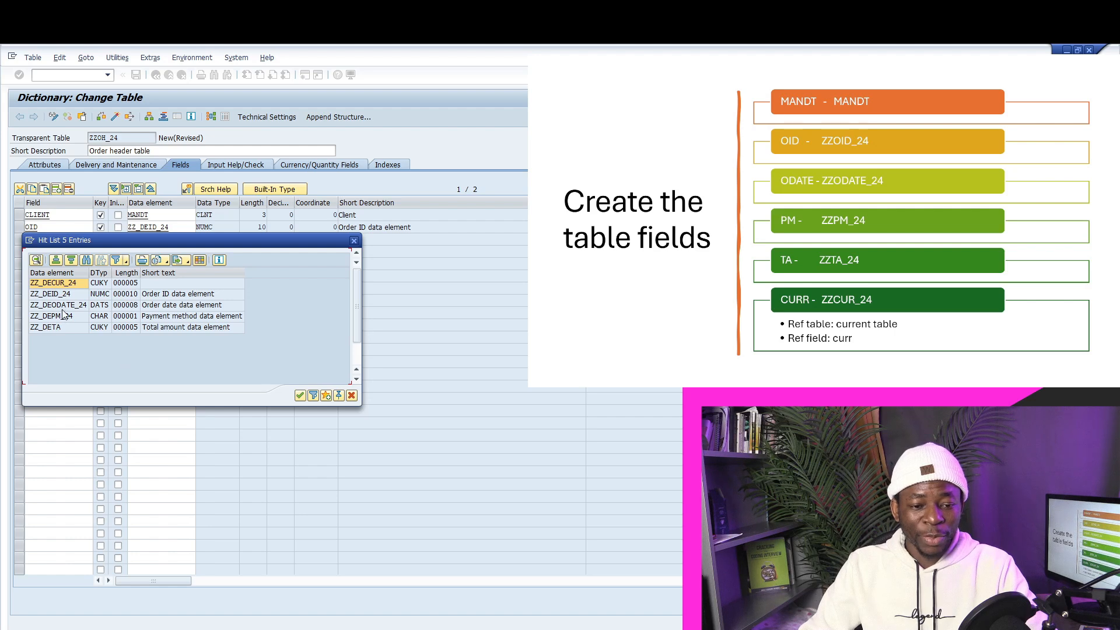
{"action": "left_click_drag", "start_coordinate": [153, 244], "coordinate": [195, 268]}
{"action": "left_click", "coordinate": [107, 329]}
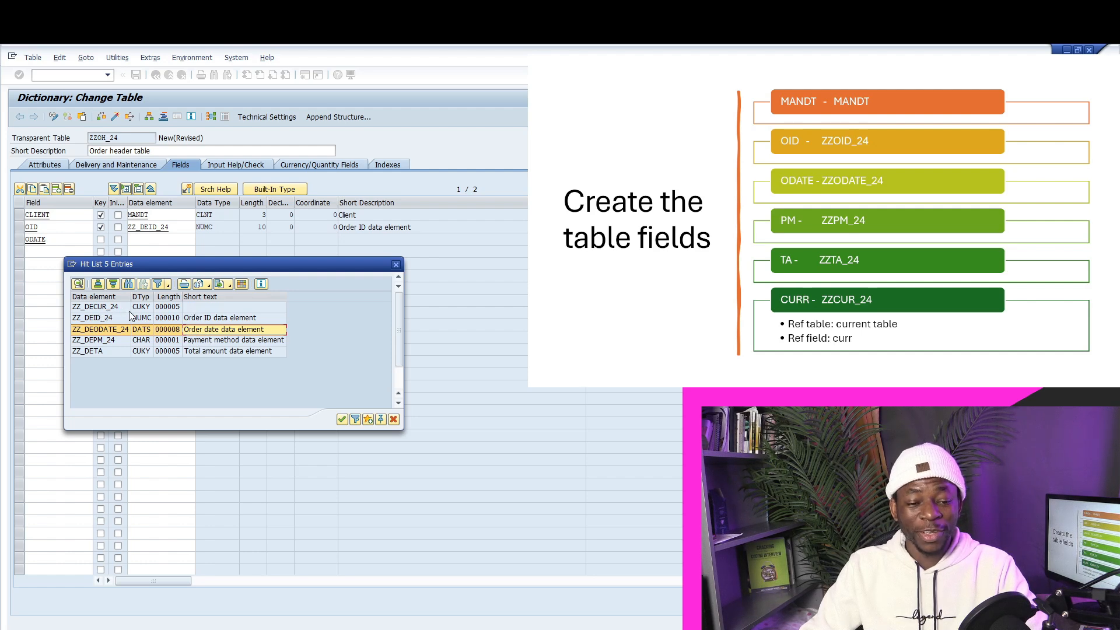
{"action": "left_click", "coordinate": [342, 419]}
Add a PM field below ODATE and assign it the data element ZZ_DEPM_24 from a package-based search.
{"action": "left_click", "coordinate": [66, 254]}
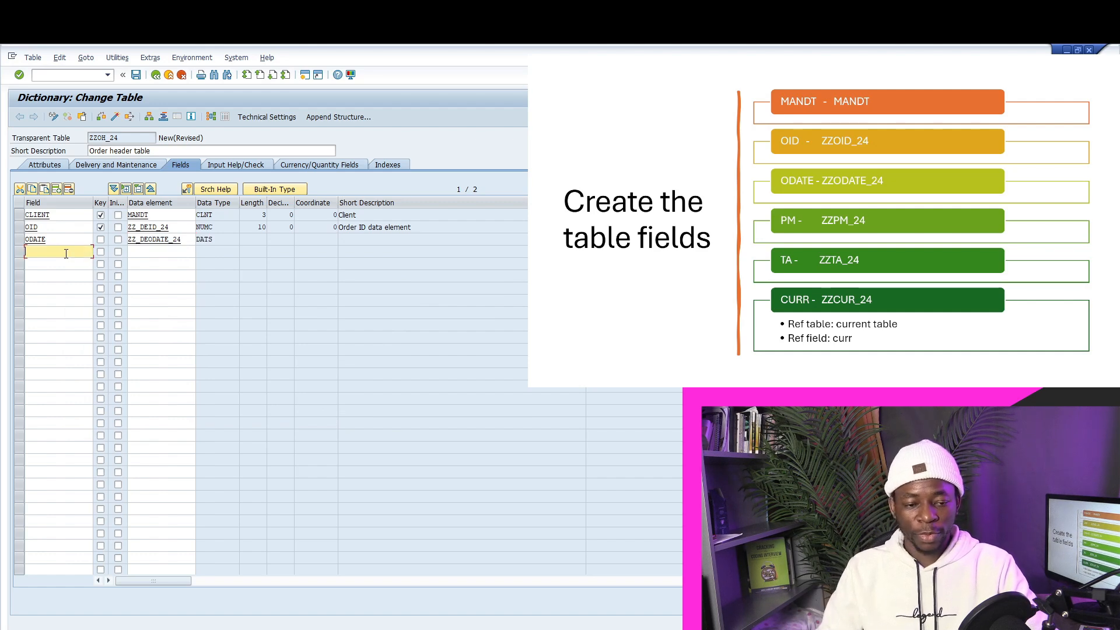
{"action": "type", "text": "PM"}
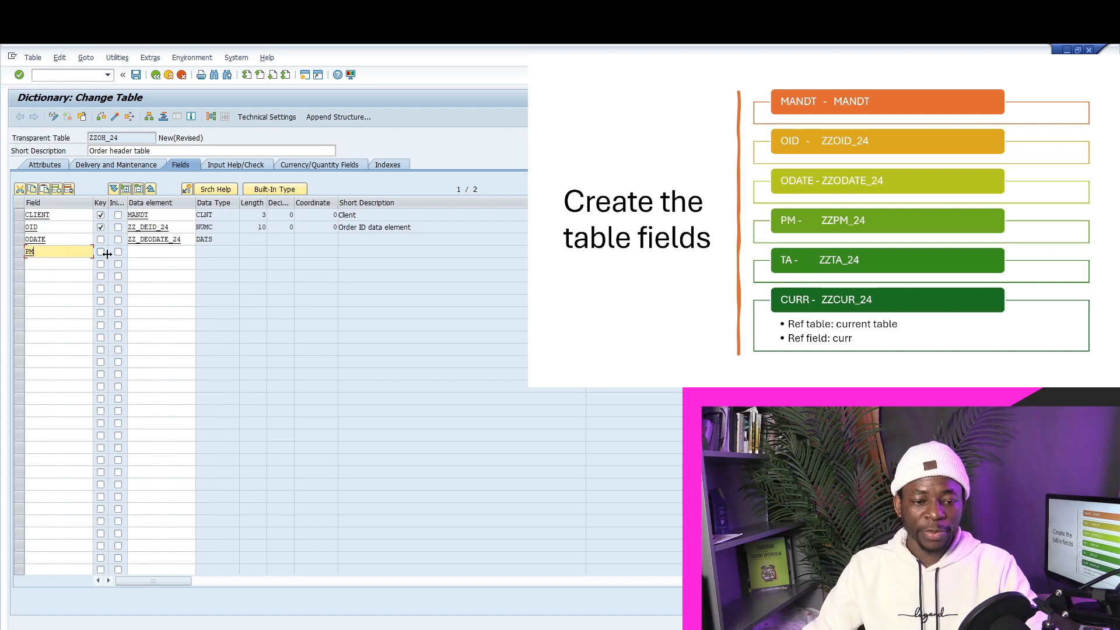
{"action": "left_click", "coordinate": [146, 255]}
{"action": "key", "text": "F4"}
{"action": "left_click", "coordinate": [182, 372]}
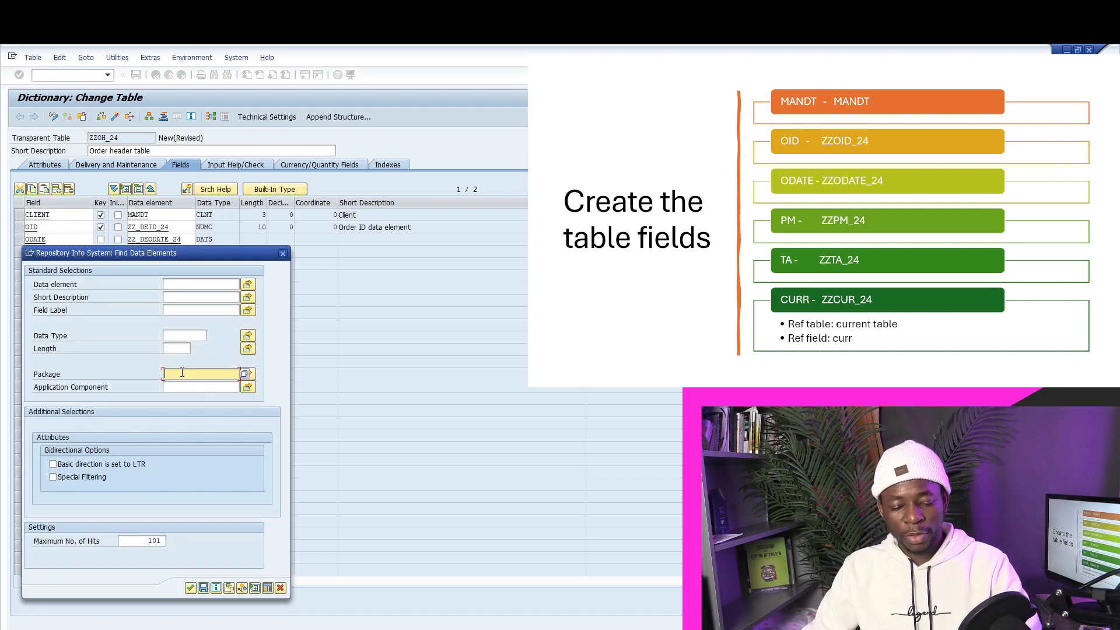
{"action": "type", "text": "z"}
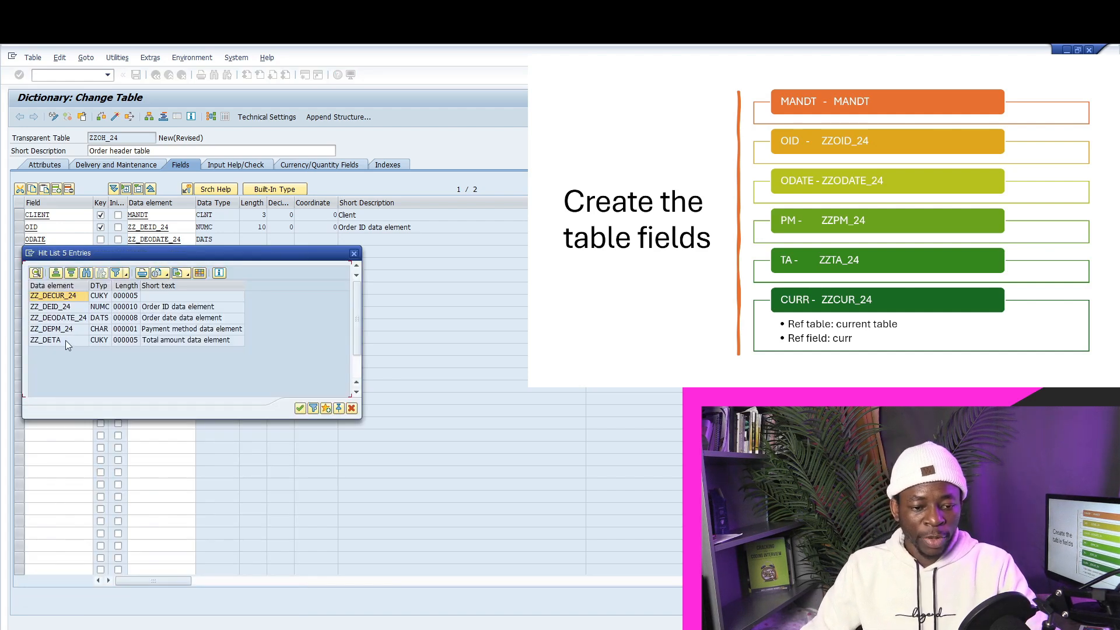
{"action": "left_click", "coordinate": [68, 331]}
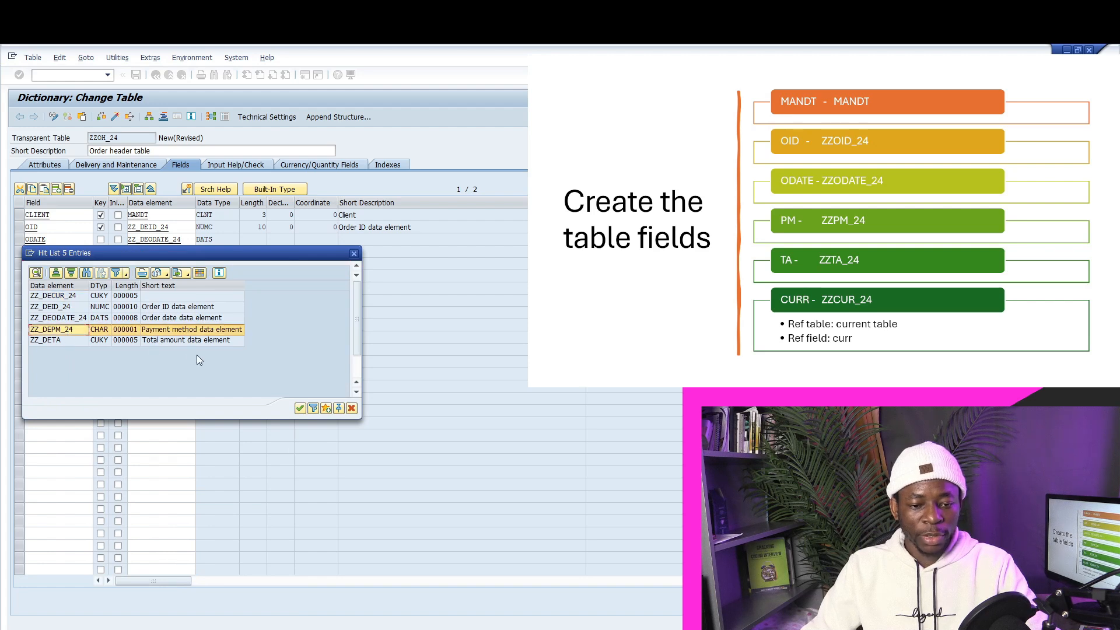
{"action": "key", "text": "Return"}
{"action": "key", "text": "Return"}
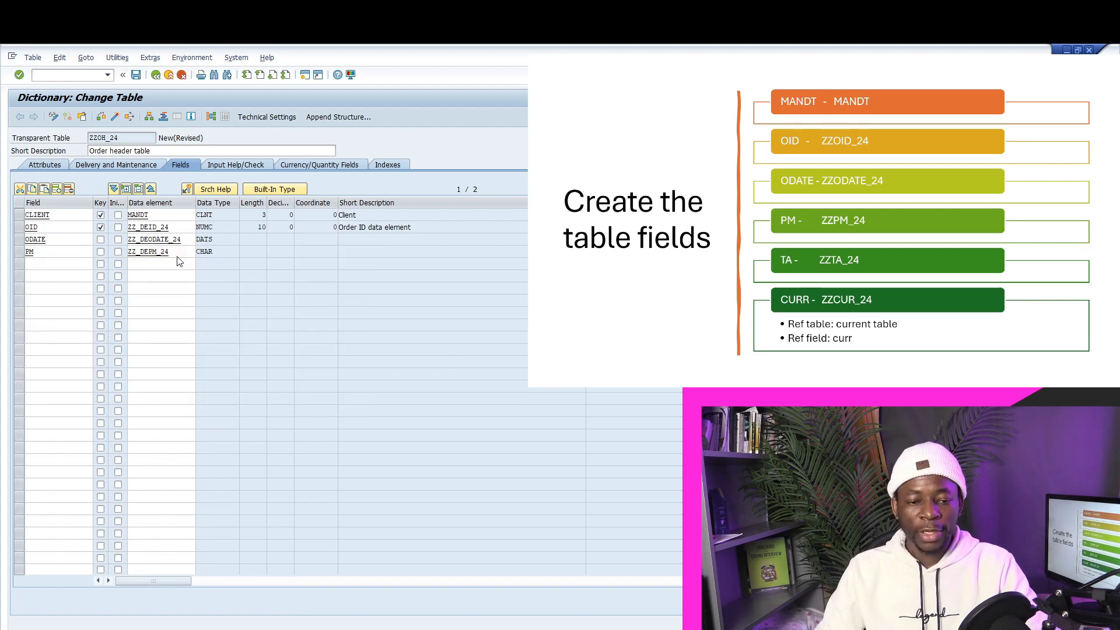
Add a TA field below PM and assign it the data element ZZ_DETA from the hit list.
{"action": "left_click", "coordinate": [71, 267]}
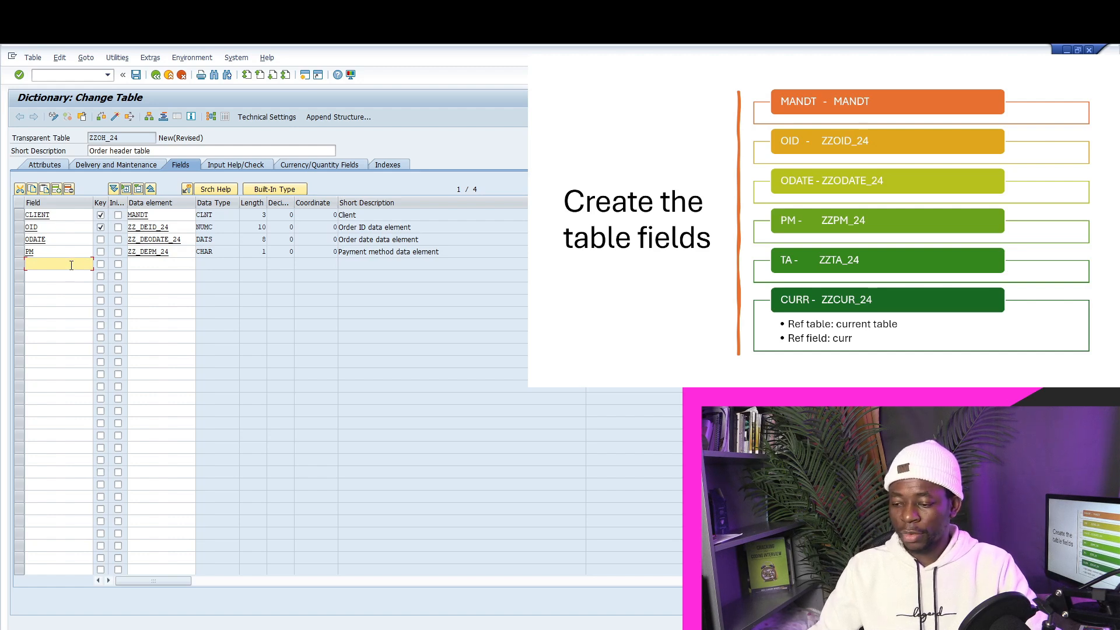
{"action": "type", "text": "TA"}
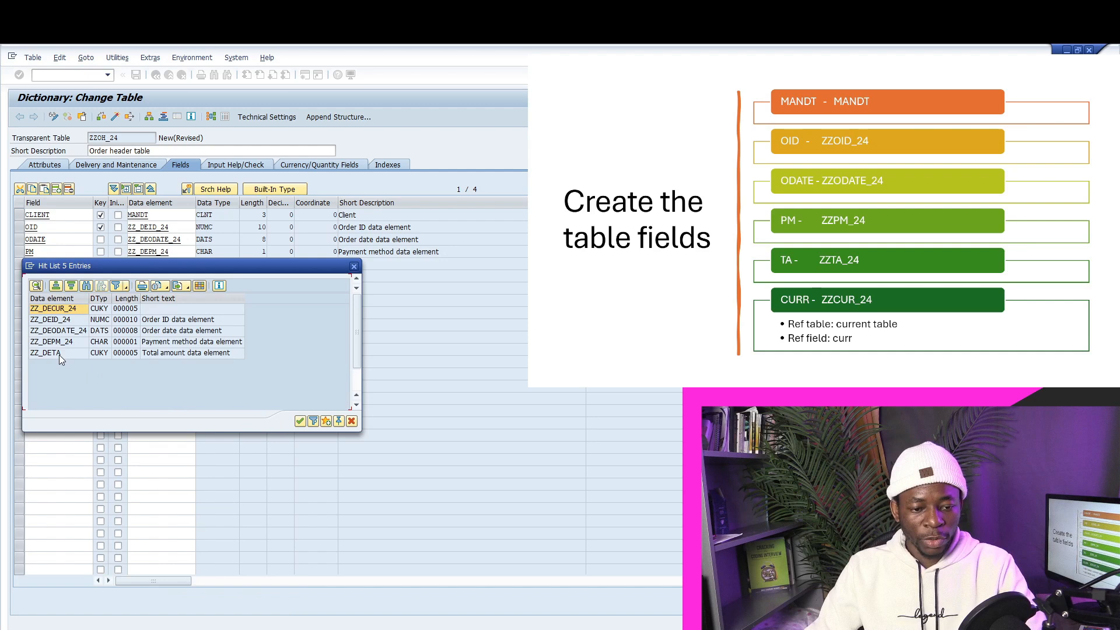
{"action": "left_click", "coordinate": [65, 353]}
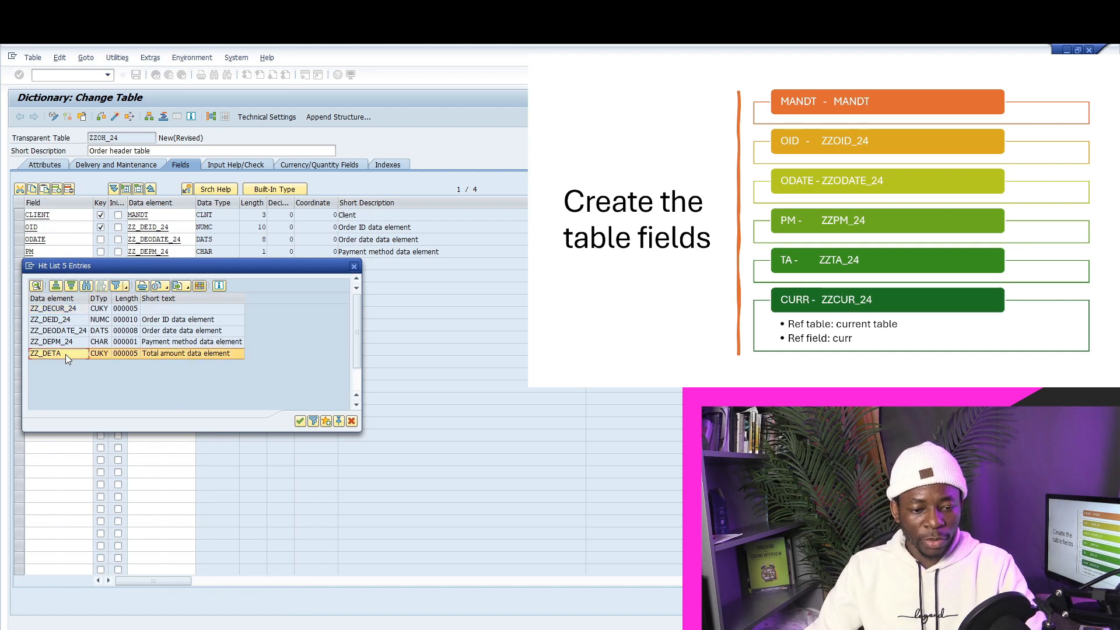
{"action": "key", "text": "Return"}
{"action": "key", "text": "Return"}
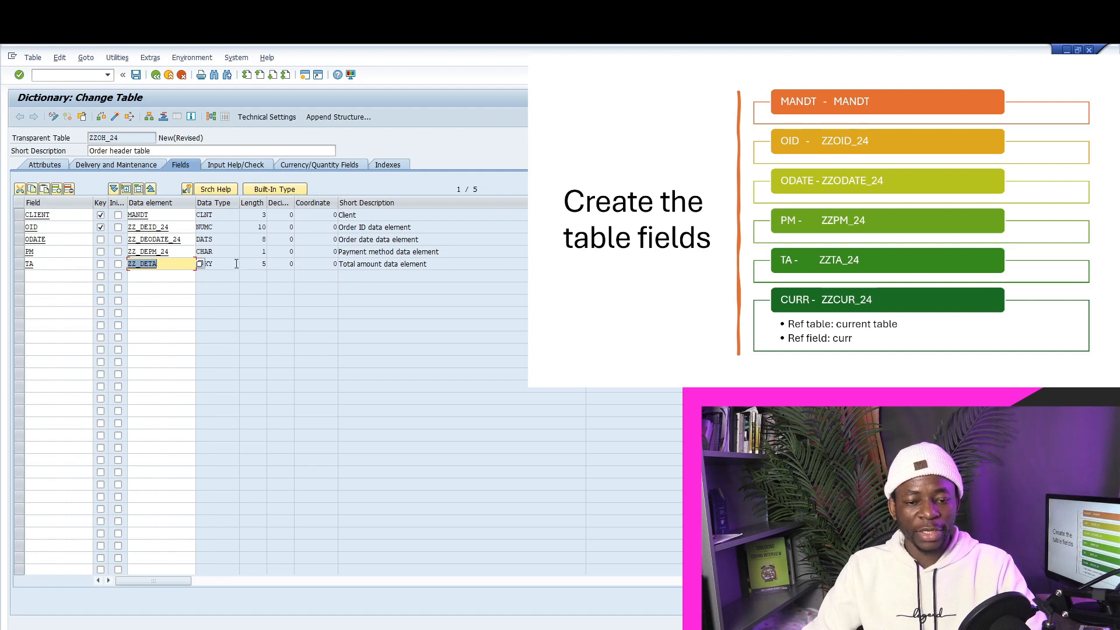
Add a CURR field below TA and assign it the data element ZZ_DECUR_24 from a package-based search.
{"action": "left_click", "coordinate": [80, 279]}
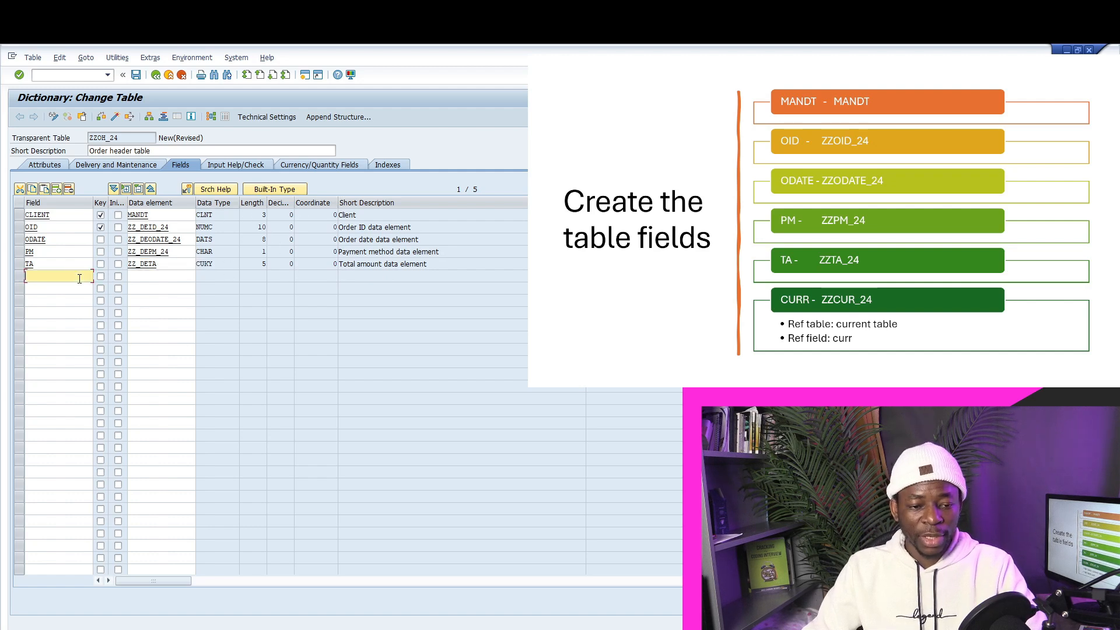
{"action": "type", "text": "CURR"}
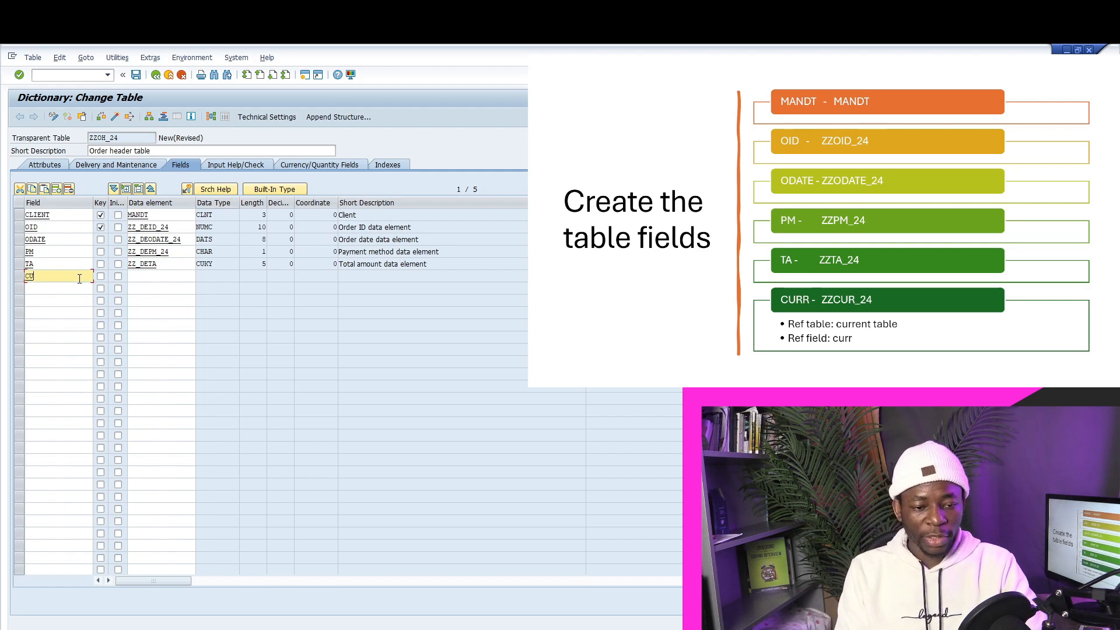
{"action": "left_click", "coordinate": [158, 279]}
{"action": "key", "text": "F4"}
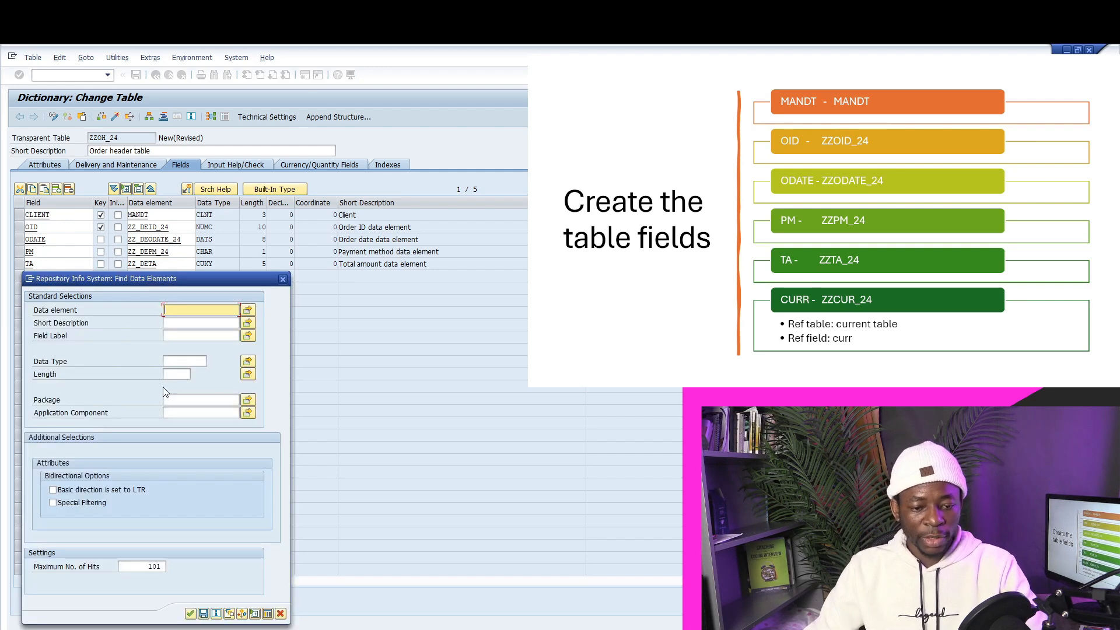
{"action": "left_click", "coordinate": [185, 401]}
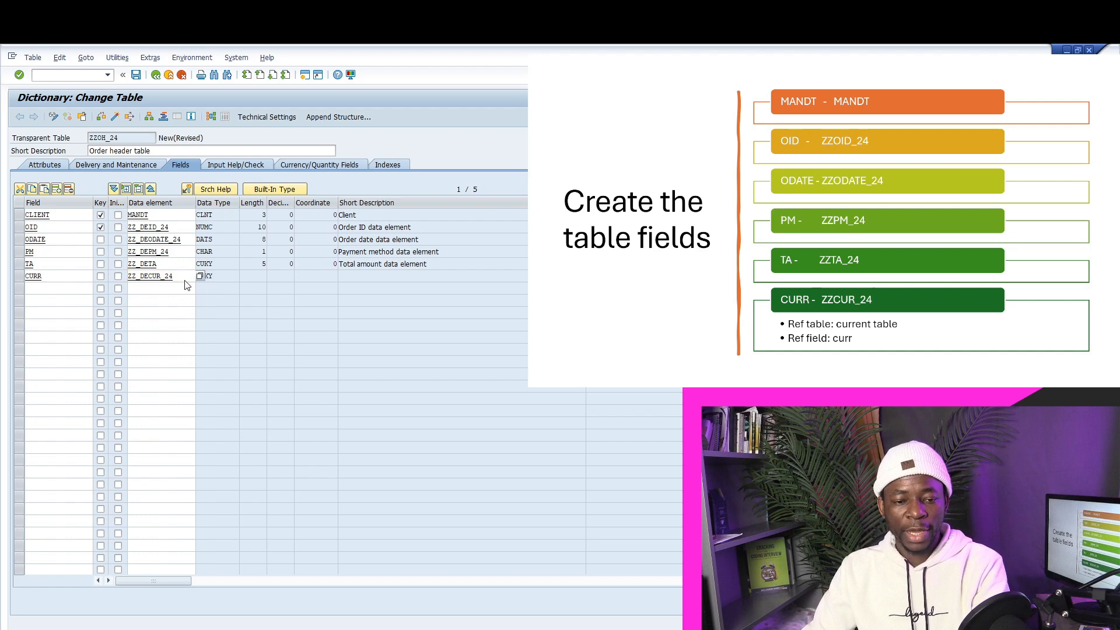
{"action": "key", "text": "Return"}
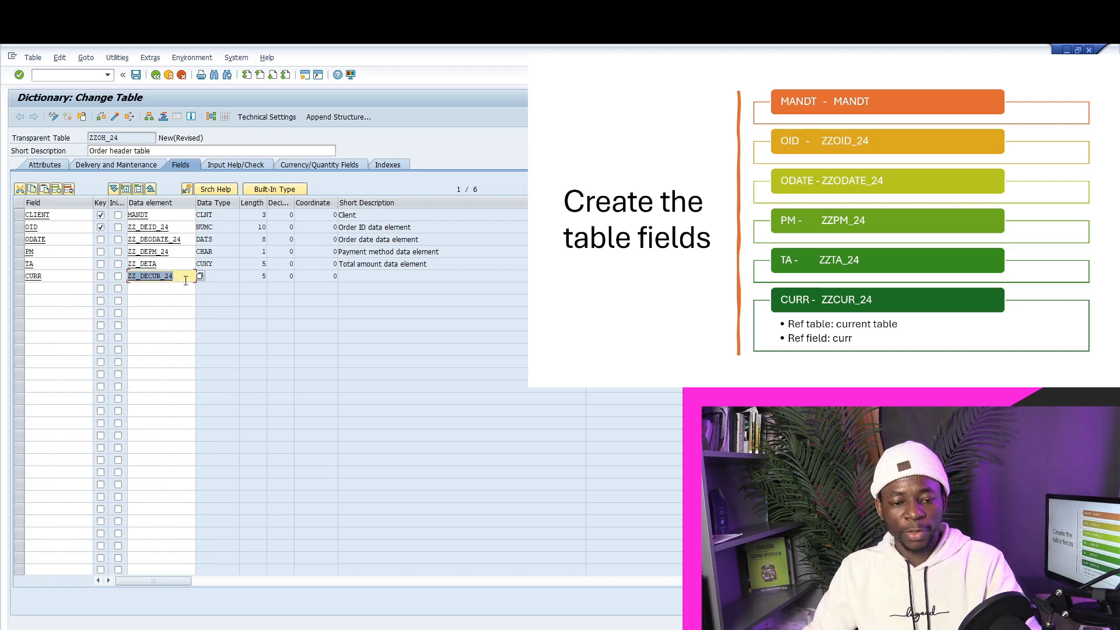
{"action": "left_click", "coordinate": [408, 280]}
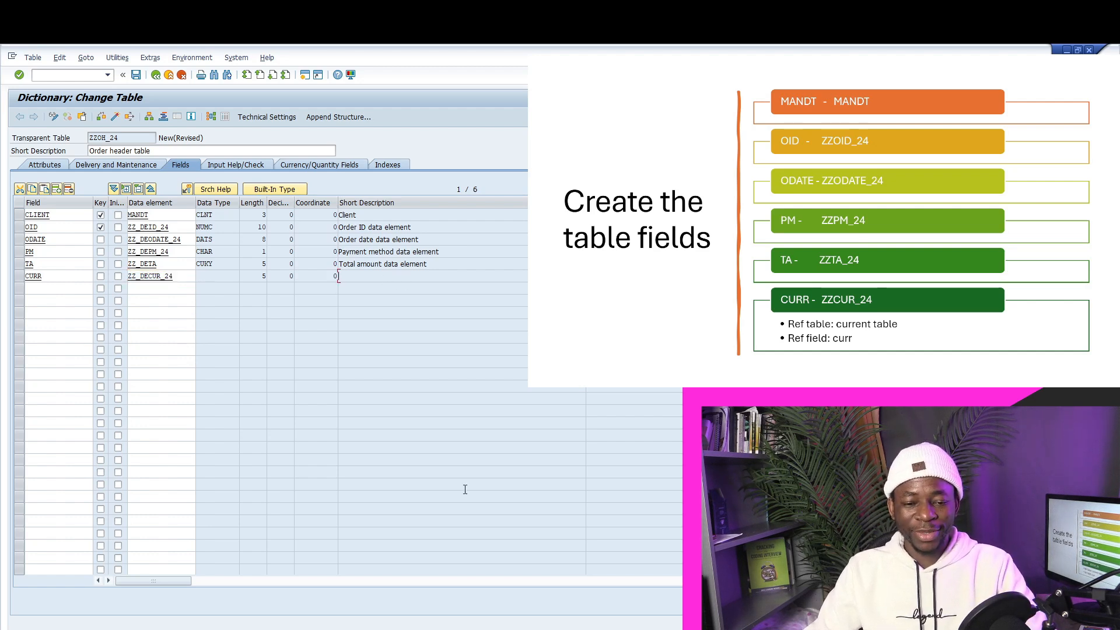
Open a second GUI window, start transaction SE11 and open the data element ZZ_DECUR_24 for changing.
{"action": "left_click", "coordinate": [519, 629]}
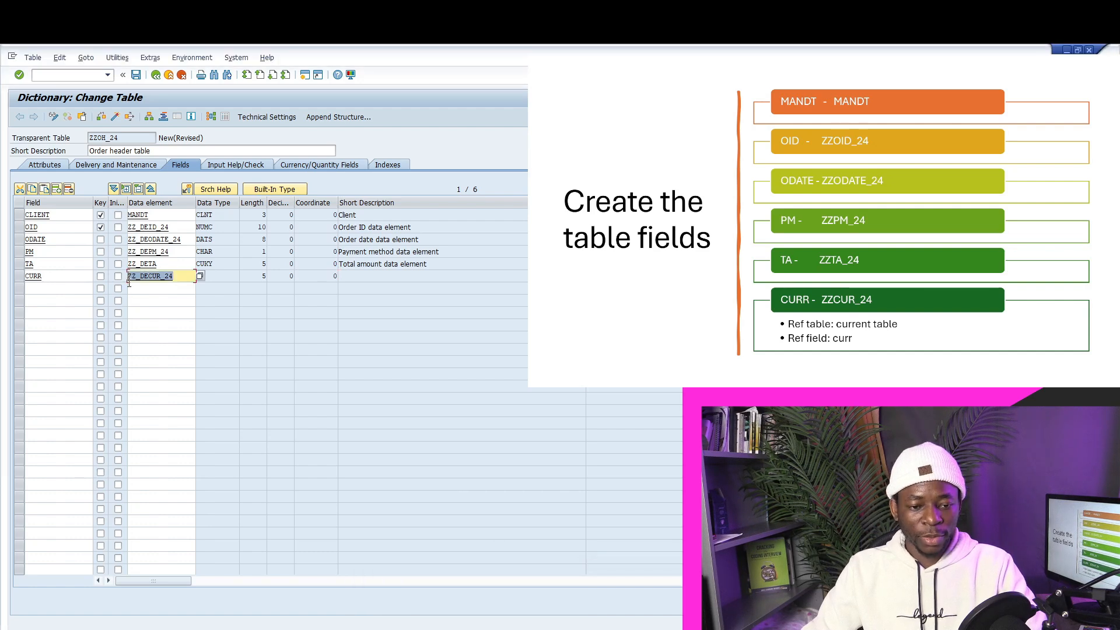
{"action": "left_click", "coordinate": [128, 280]}
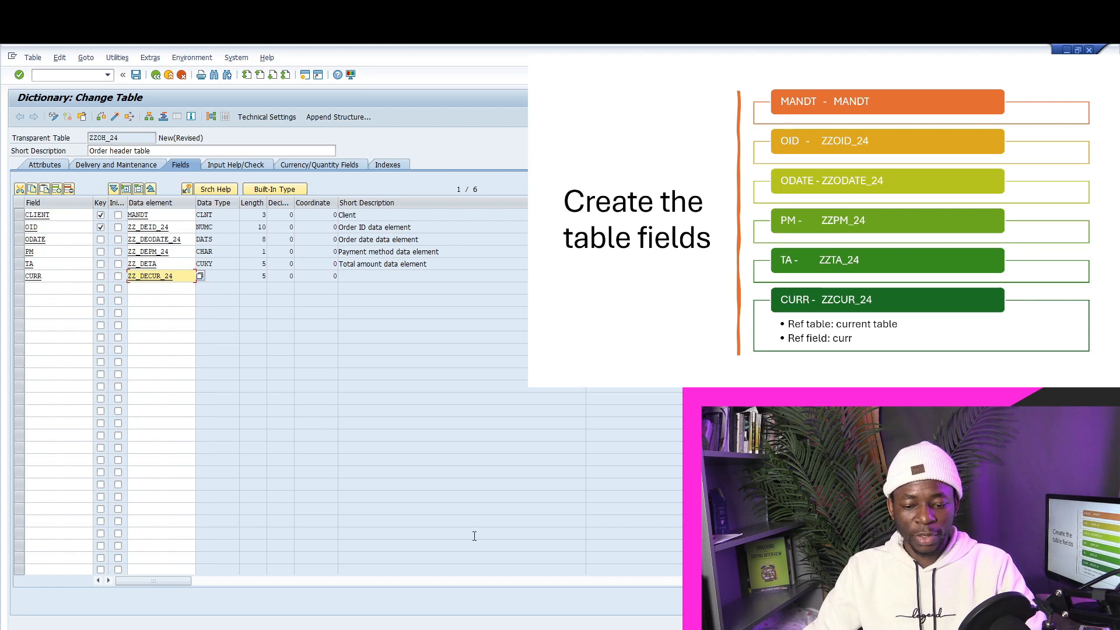
{"action": "left_click", "coordinate": [236, 58]}
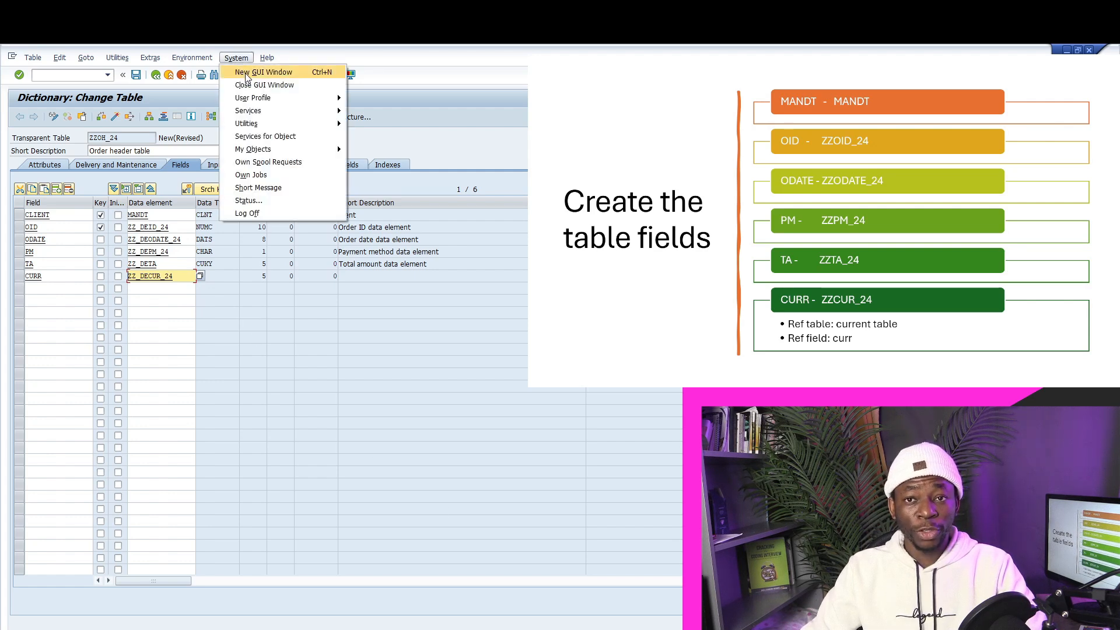
{"action": "left_click", "coordinate": [247, 75]}
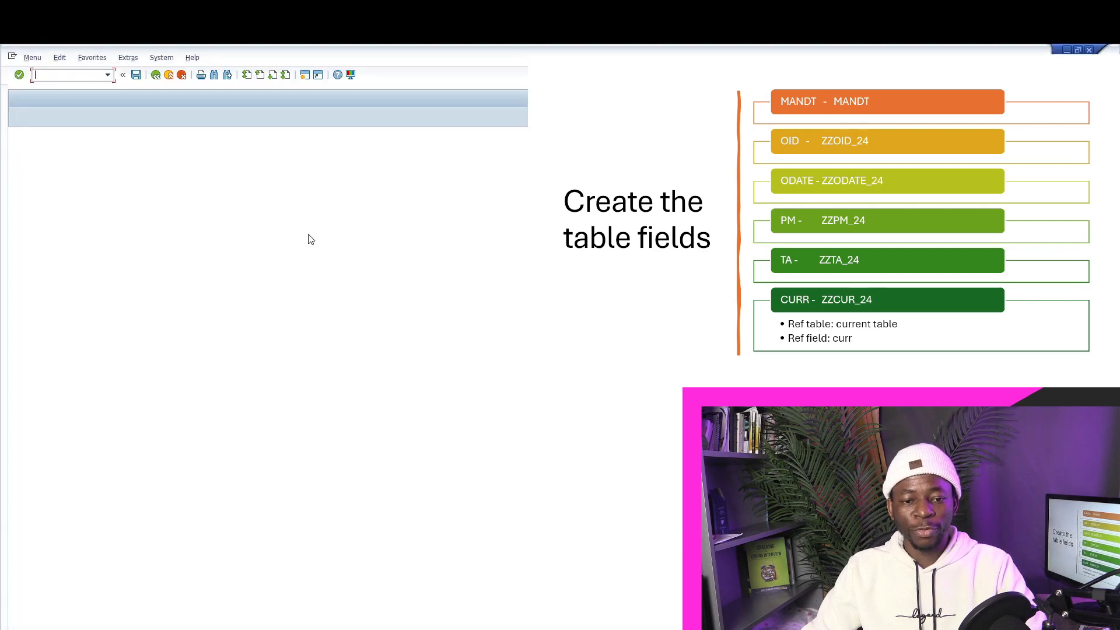
{"action": "type", "text": "se11"}
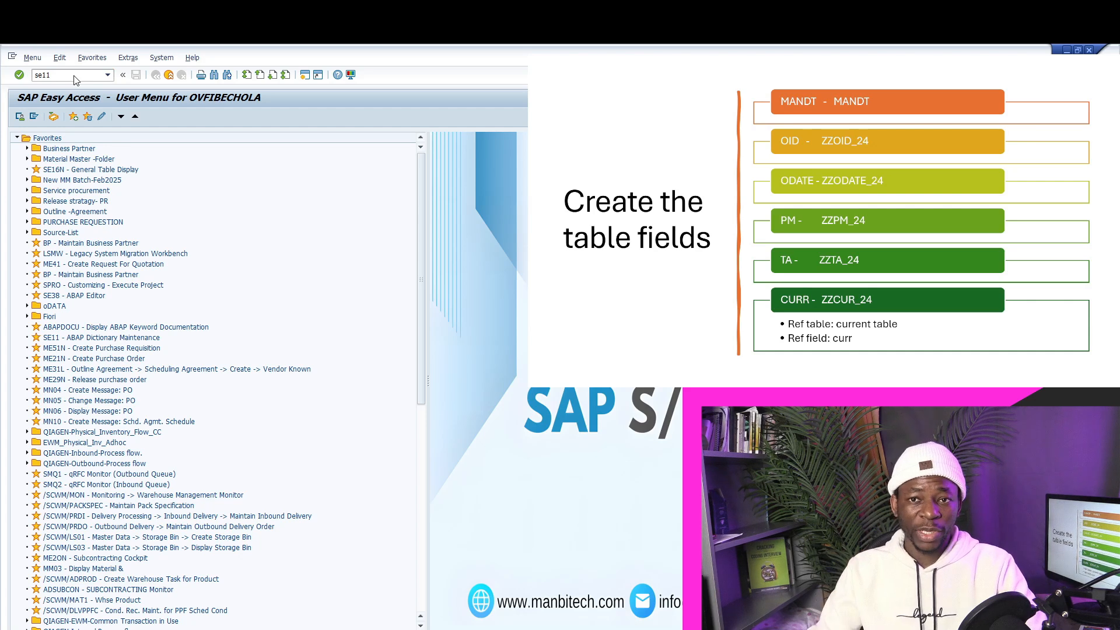
{"action": "key", "text": "Return"}
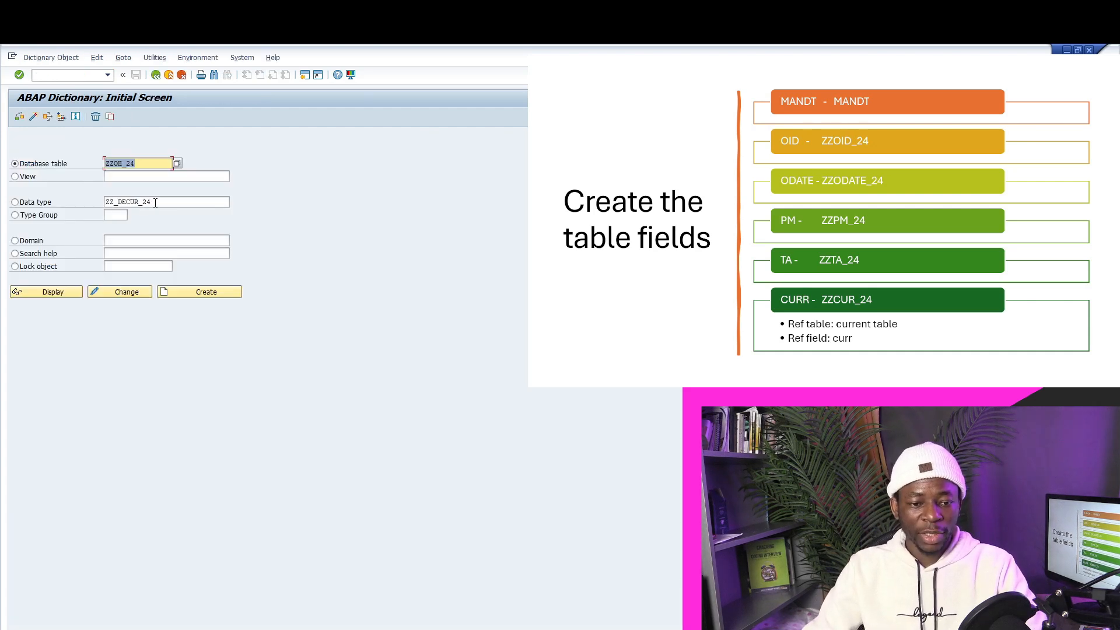
{"action": "left_click", "coordinate": [155, 203]}
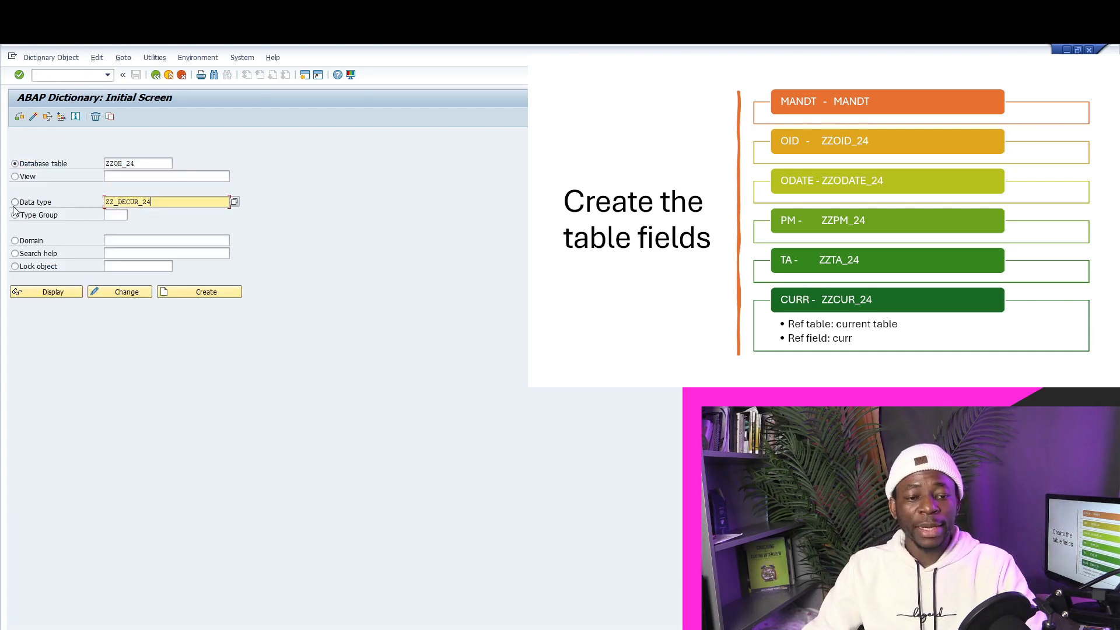
{"action": "left_click", "coordinate": [122, 294]}
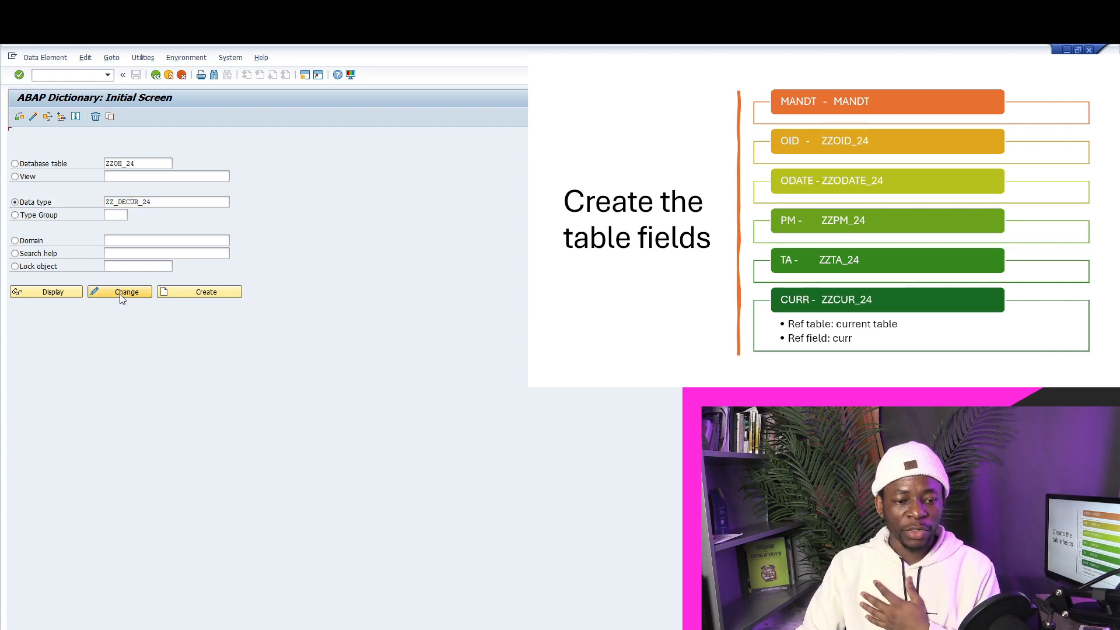
Correct the short description of data element ZZ_DECUR_24 to "currency data element".
{"action": "left_click", "coordinate": [161, 151]}
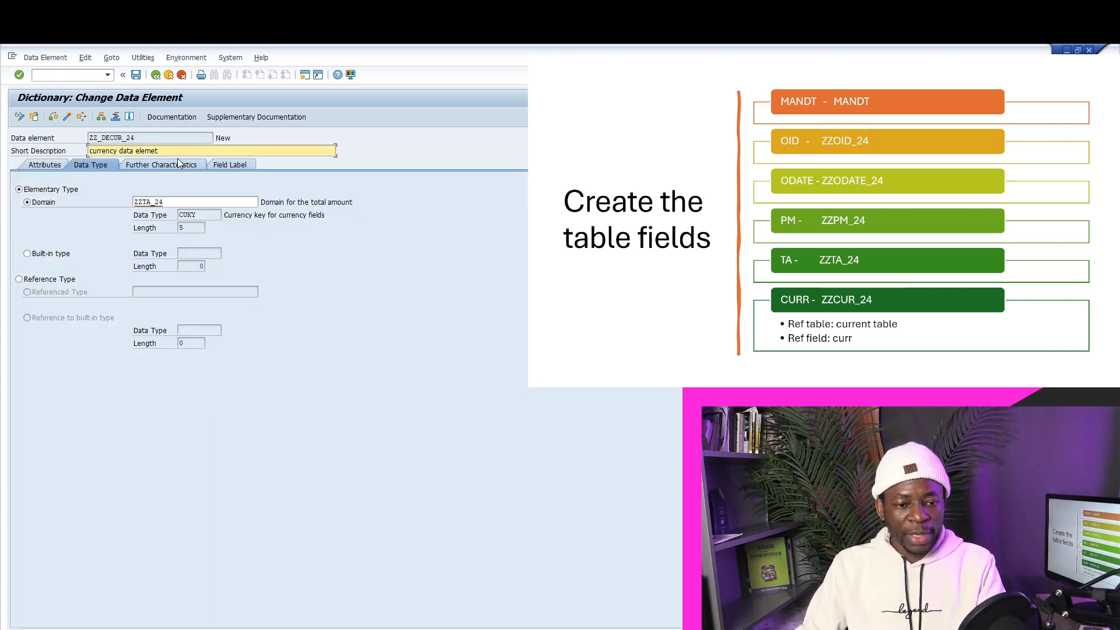
{"action": "left_click", "coordinate": [155, 151]}
{"action": "type", "text": "n"}
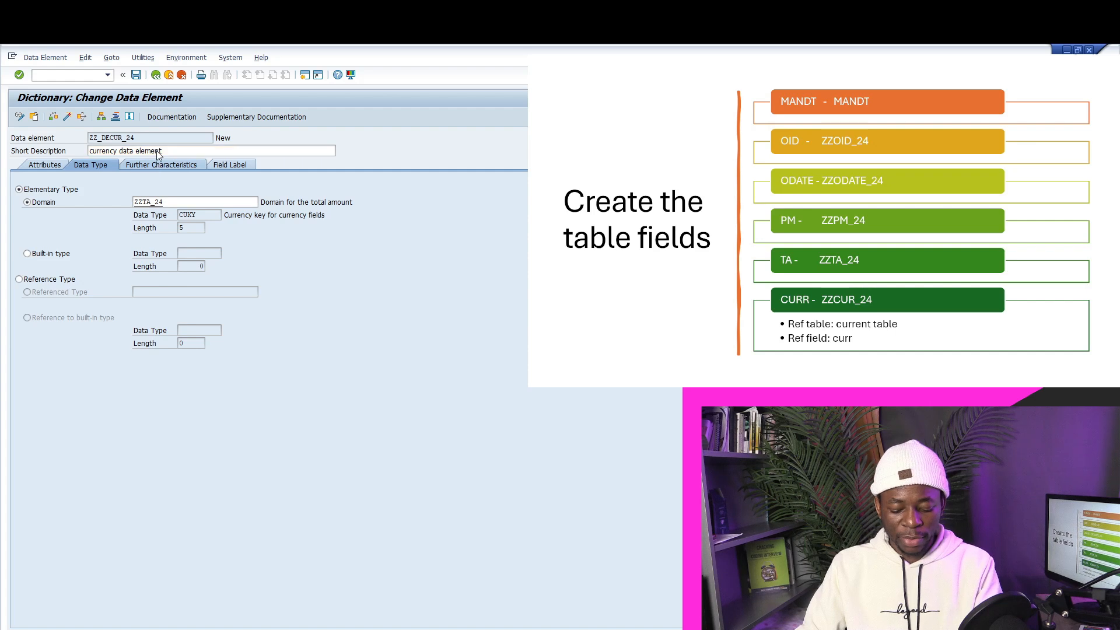
{"action": "left_click", "coordinate": [158, 151]}
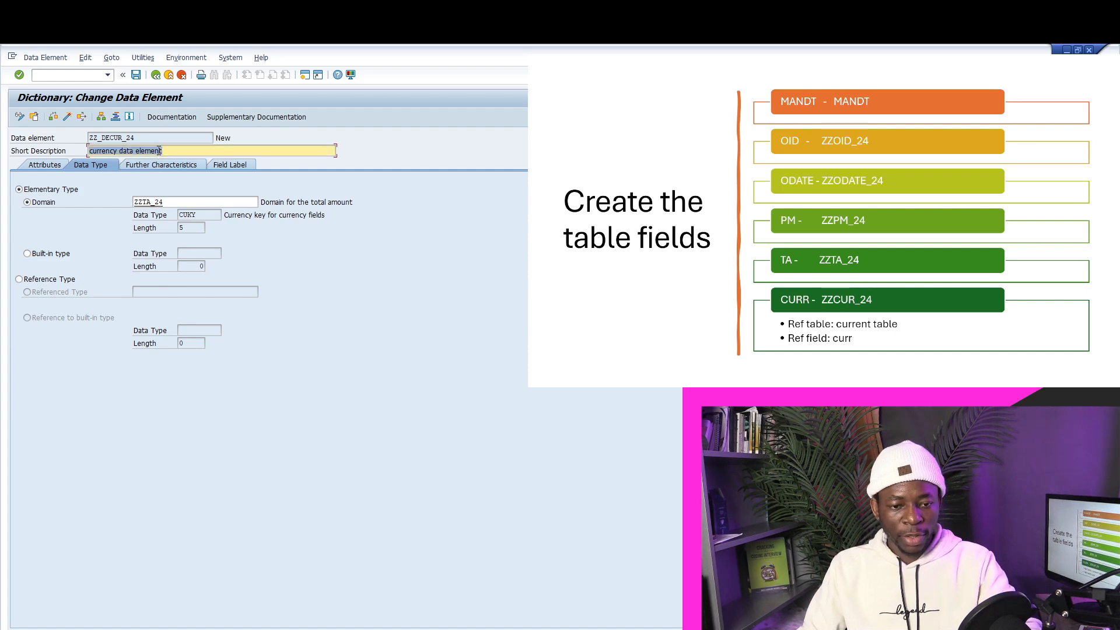
{"action": "key", "text": "Return"}
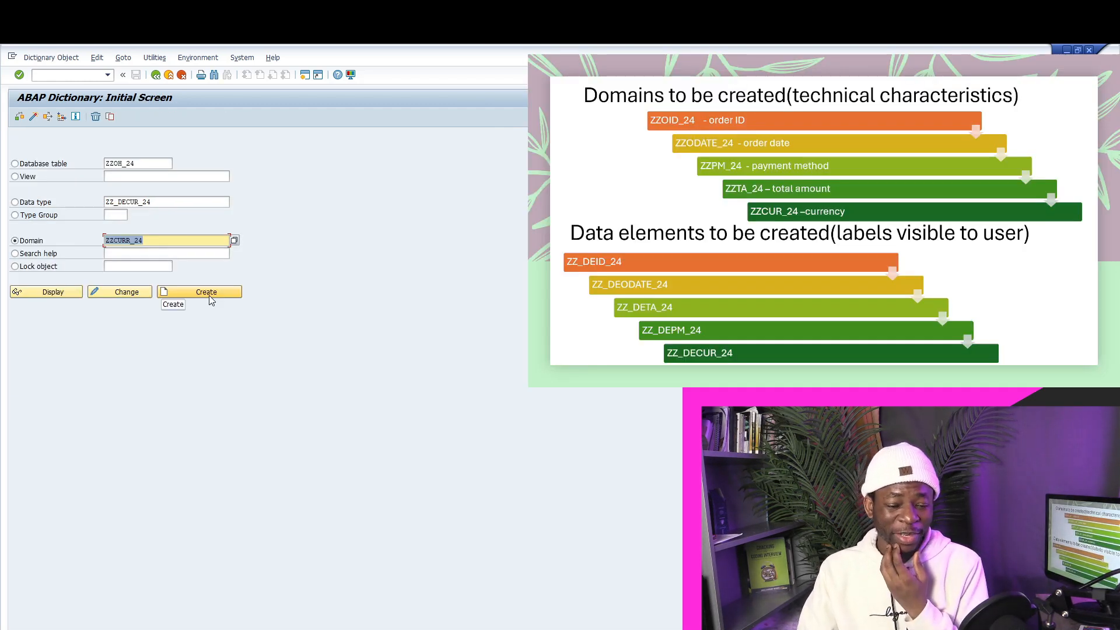
Create the domain ZZCURR_24 and begin filling in its short description.
{"action": "left_click", "coordinate": [209, 296]}
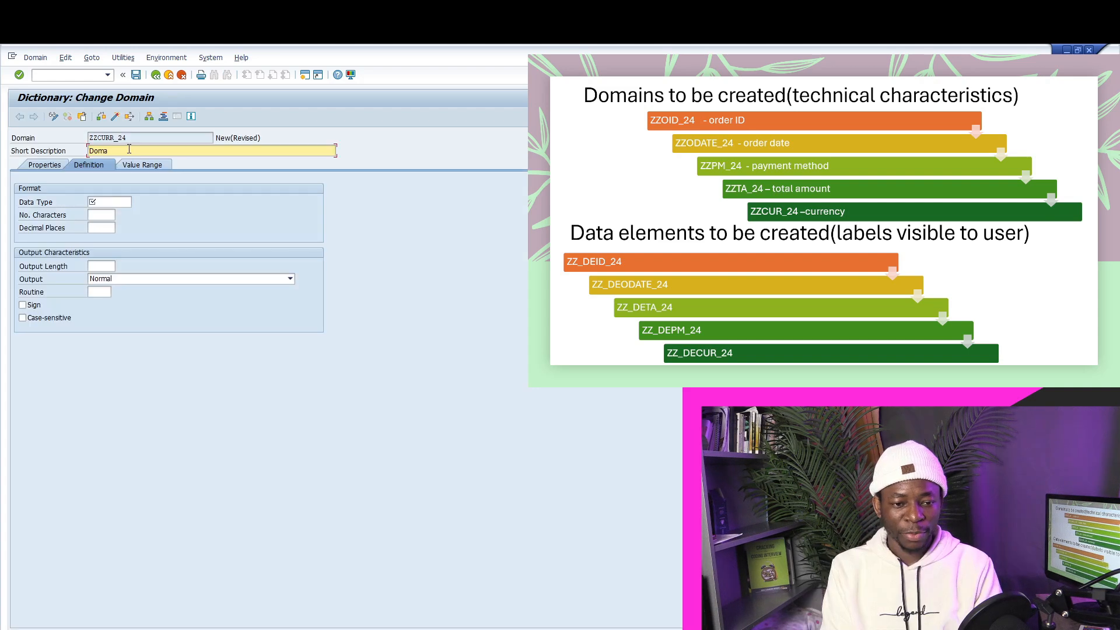
{"action": "left_click", "coordinate": [325, 475]}
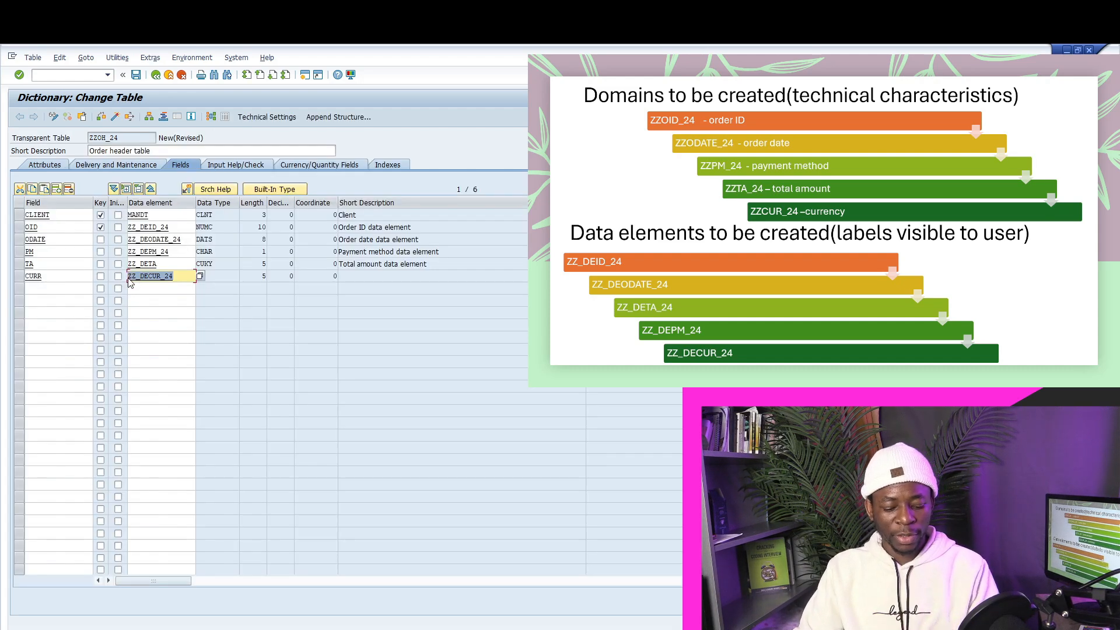
Re-enter the data element ZZ_DECUR_24 for the CURR field of table ZZOH_24 to refresh its attributes.
{"action": "key", "text": "BackSpace"}
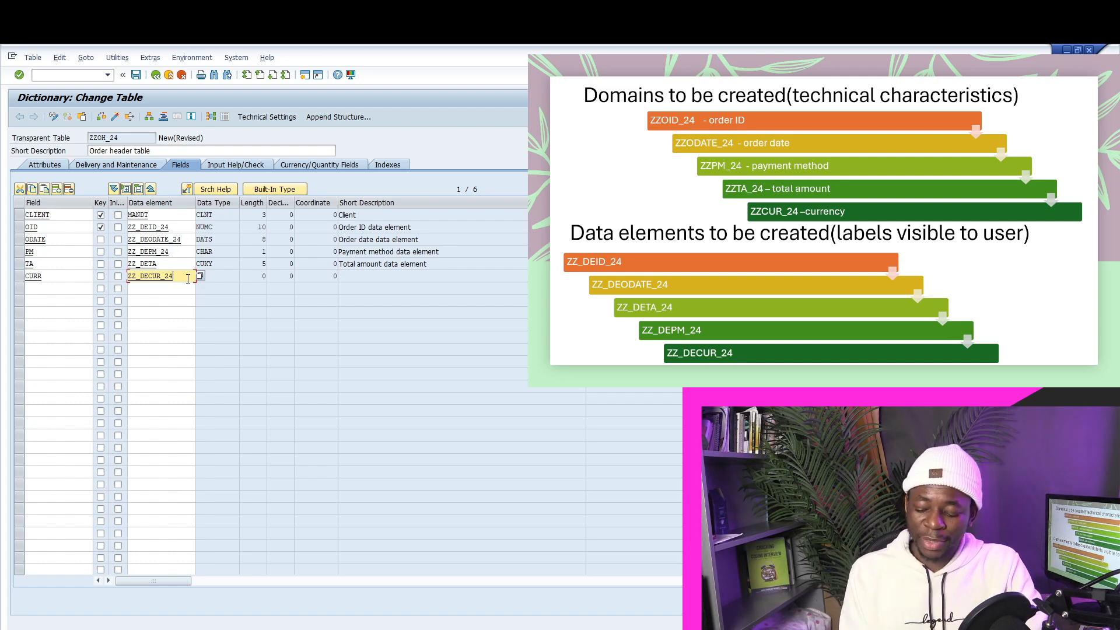
{"action": "key", "text": "Return"}
{"action": "left_click", "coordinate": [151, 289]}
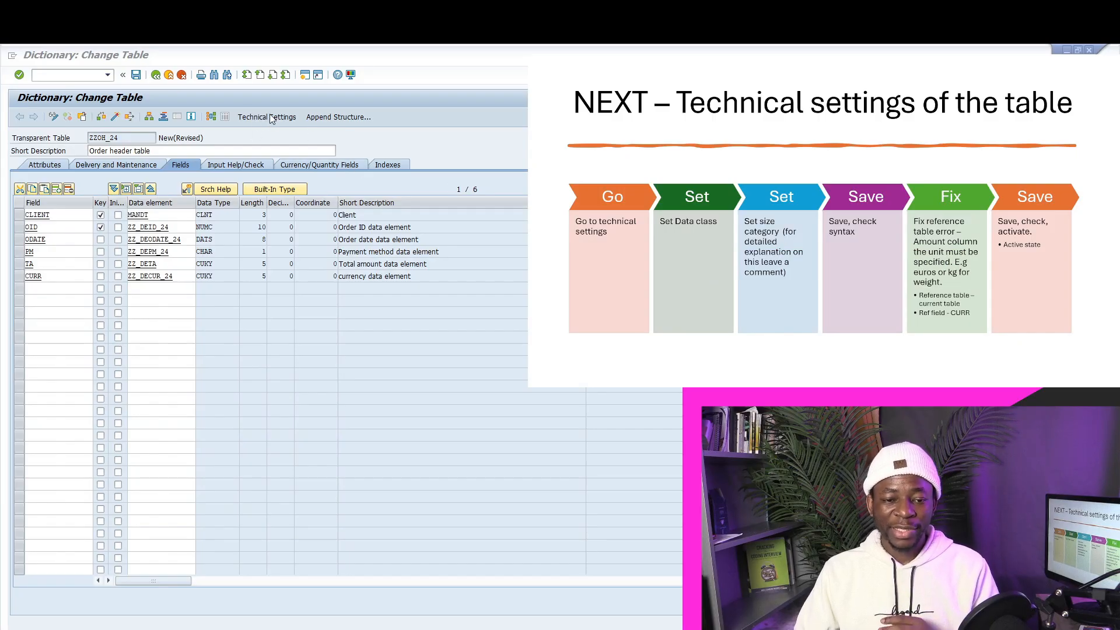
Open the technical settings of table ZZOH_24.
{"action": "left_click", "coordinate": [270, 117]}
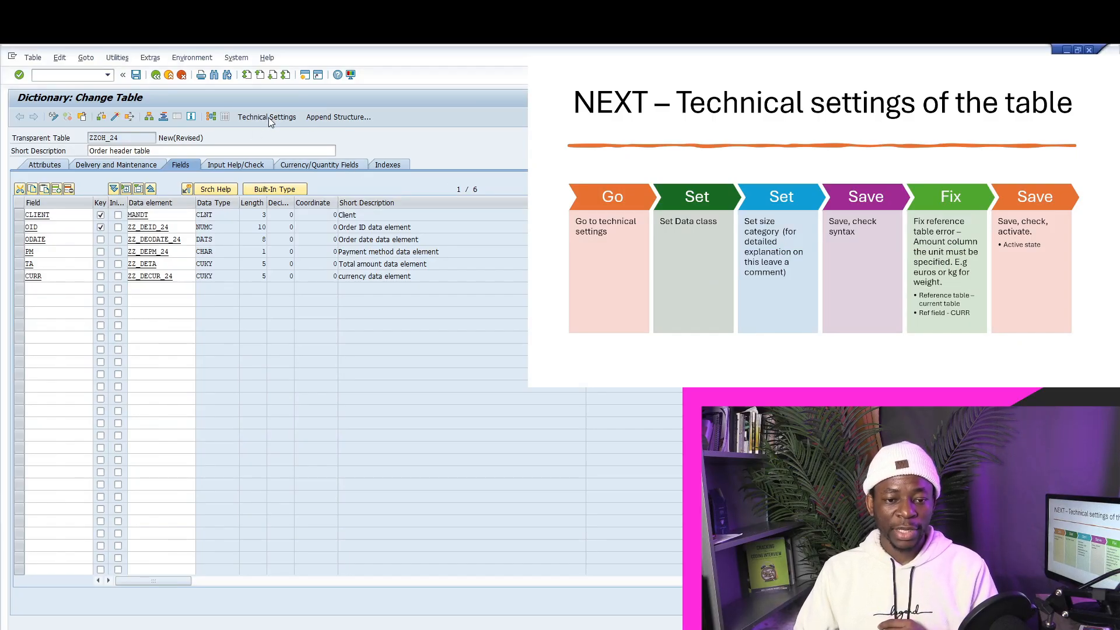
{"action": "left_click", "coordinate": [158, 284]}
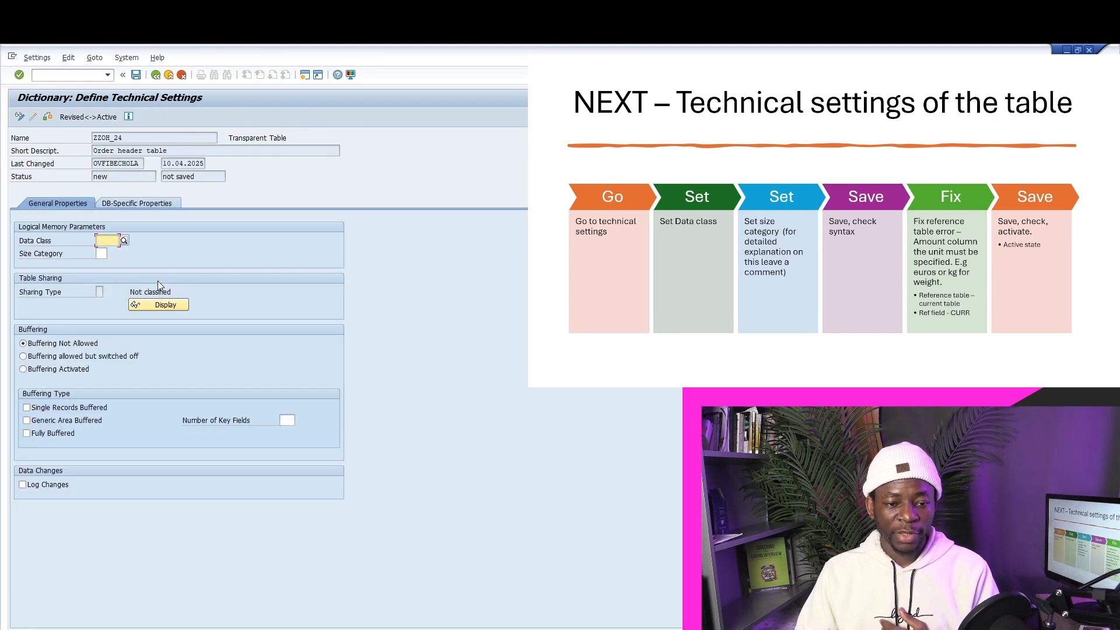